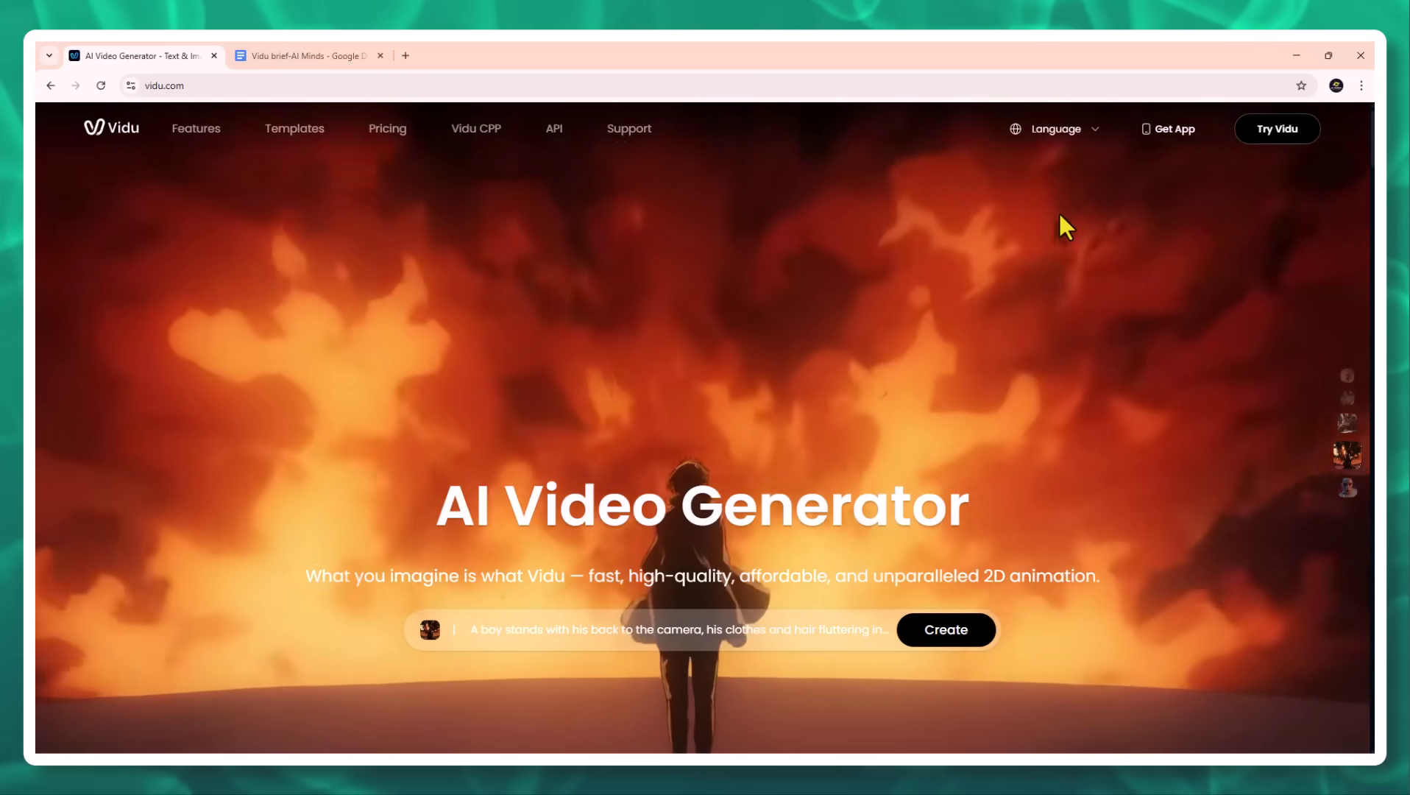
- Browse the Vidu landing page, then enter the video creation dashboard with Try Vidu
scroll(1060, 214, "down", 5)
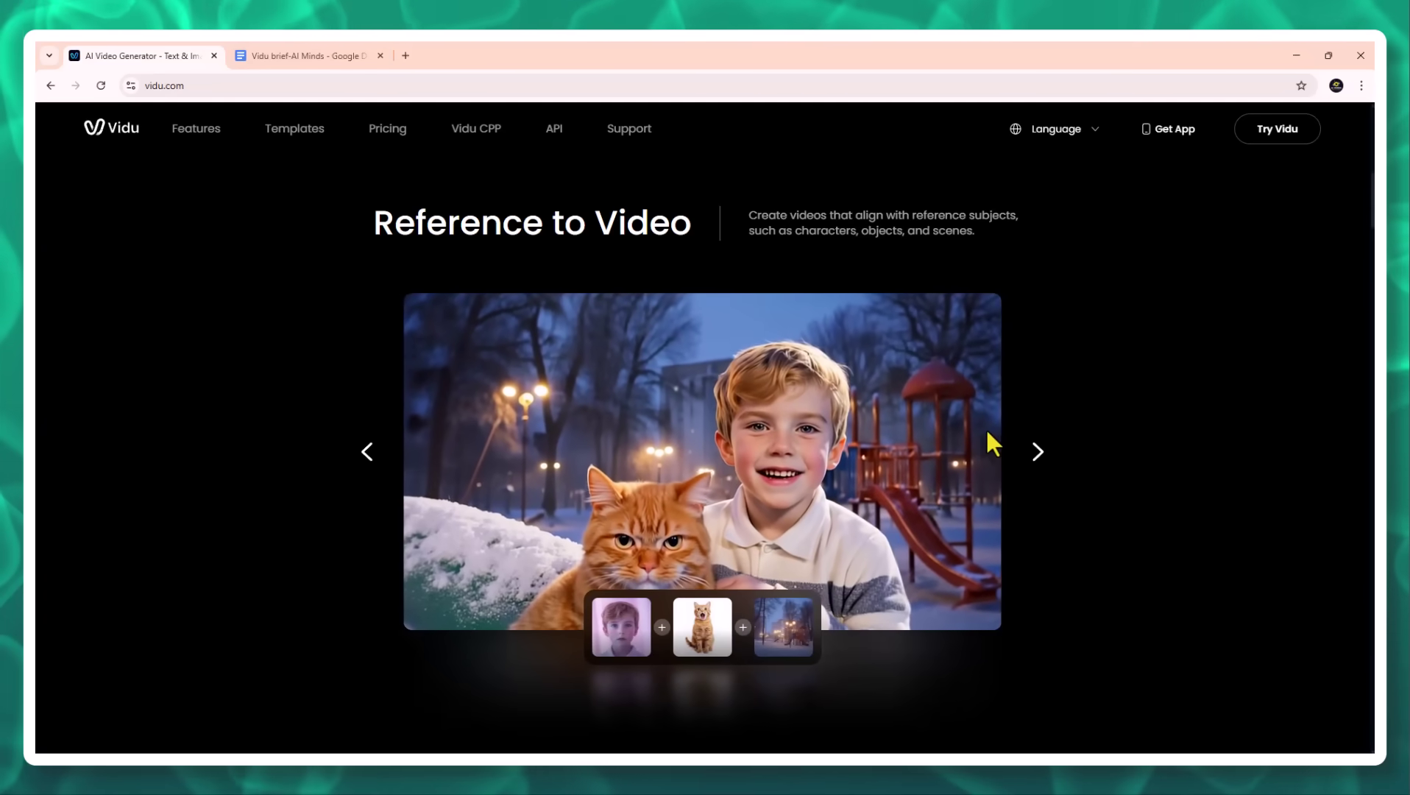
scroll(986, 434, "down", 5)
scroll(984, 433, "down", 3)
scroll(651, 449, "down", 8)
scroll(647, 455, "down", 1)
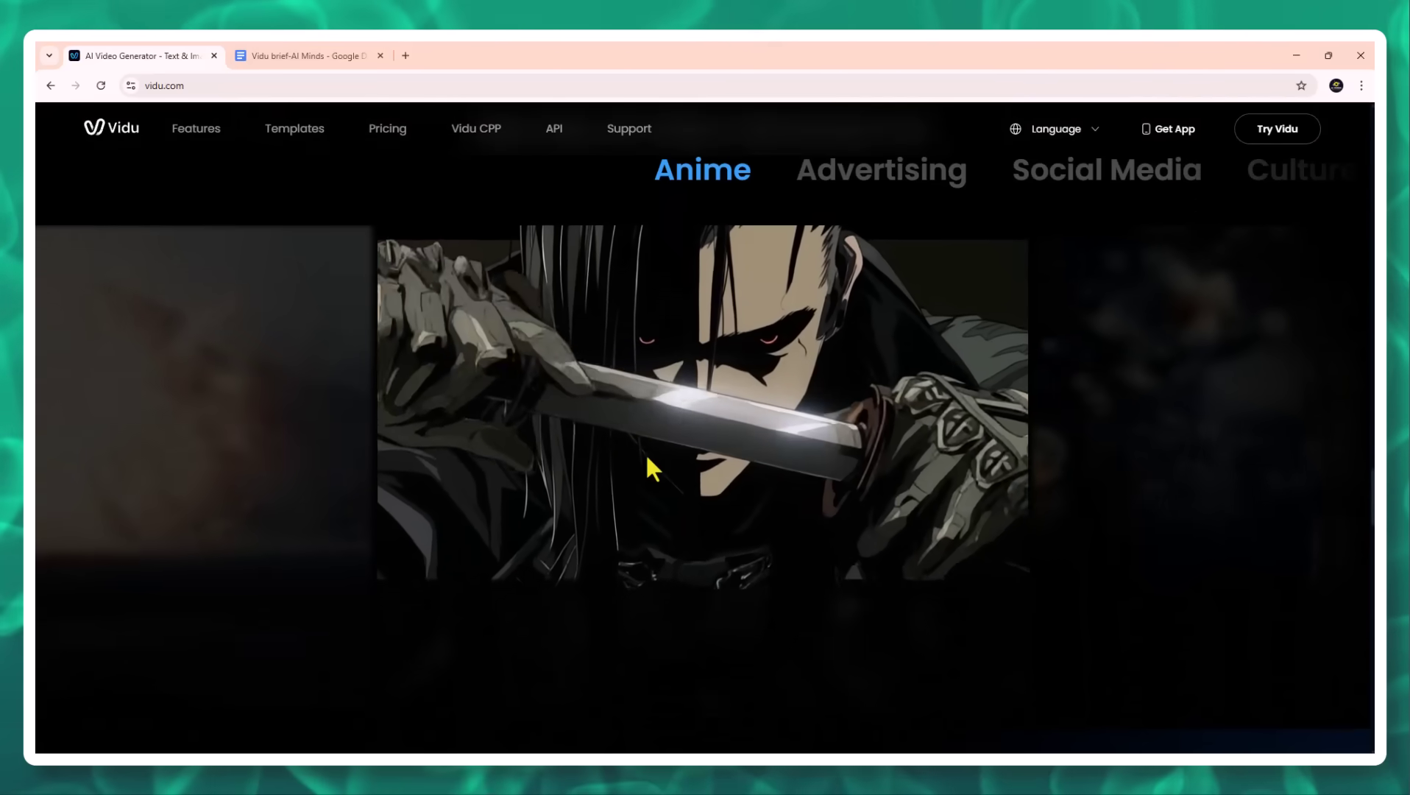
scroll(645, 452, "up", 1)
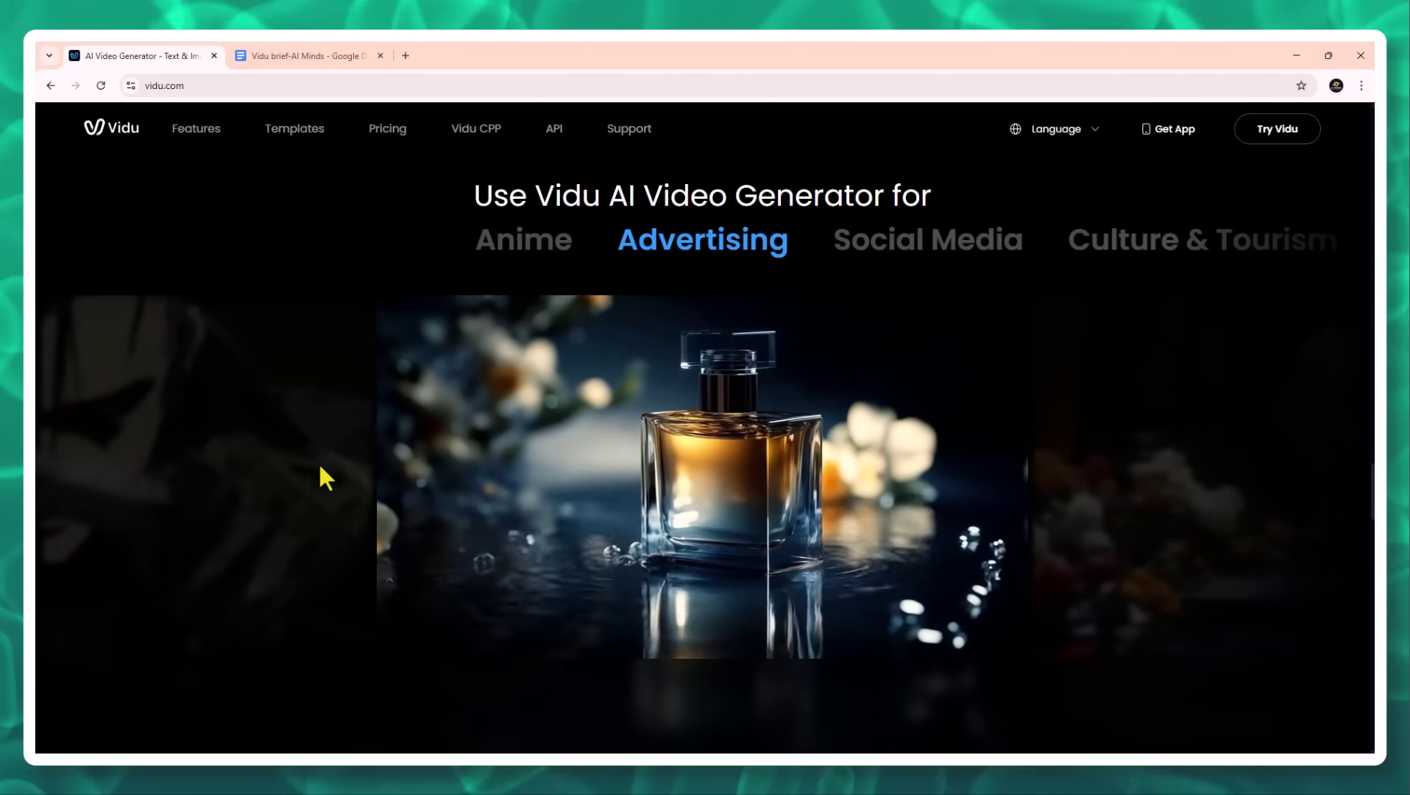
scroll(321, 469, "down", 5)
scroll(321, 469, "down", 5)
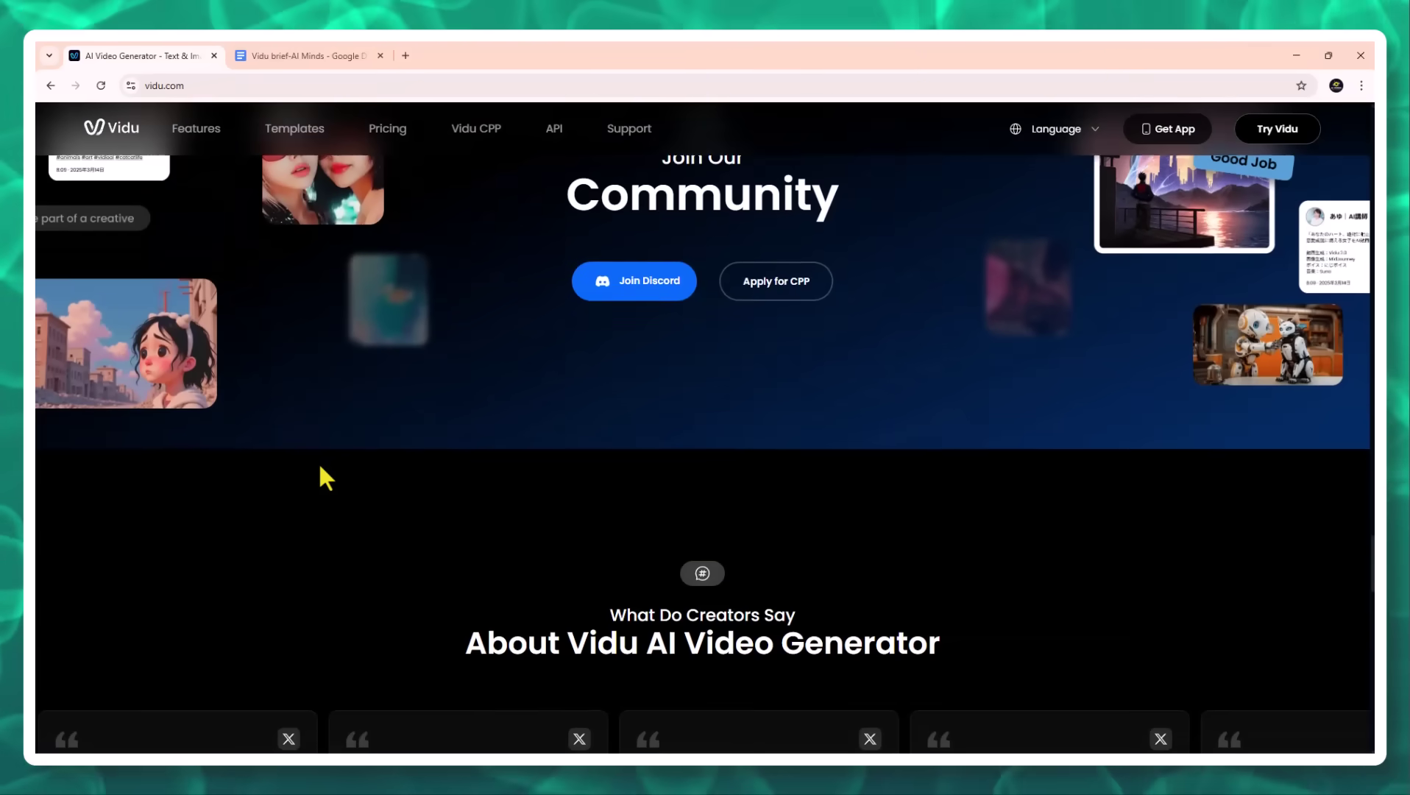
scroll(321, 469, "down", 6)
scroll(318, 462, "down", 4)
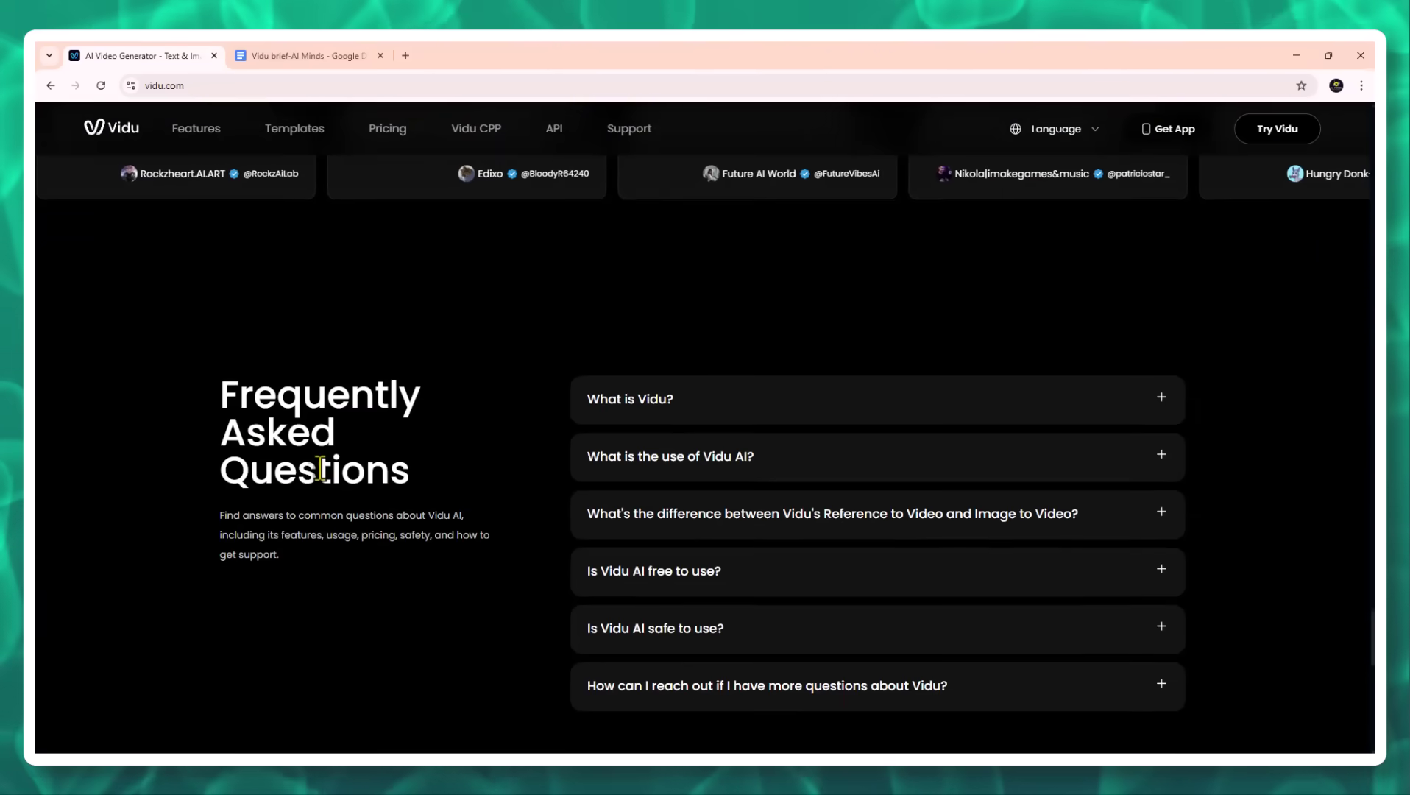
scroll(318, 464, "up", 12)
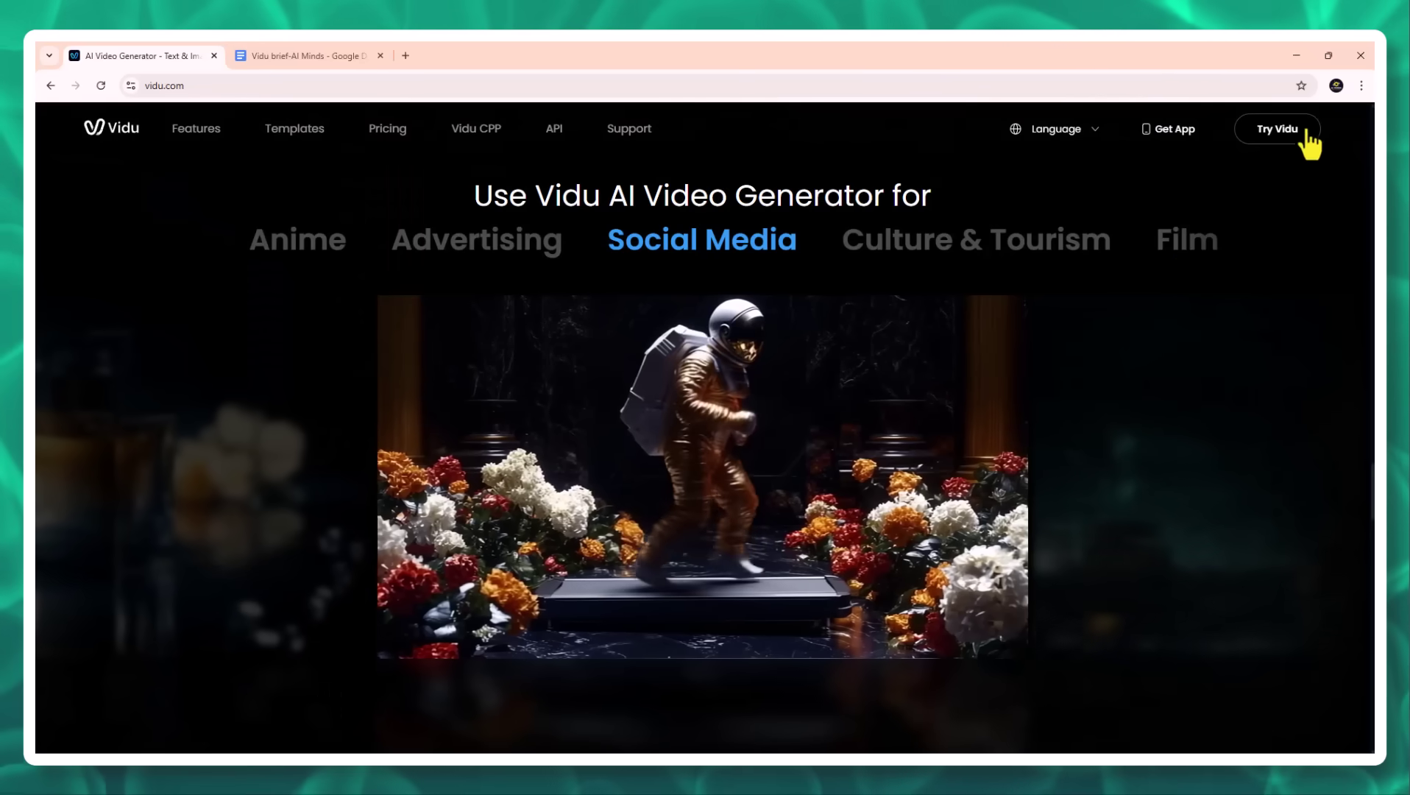
left_click(1297, 130)
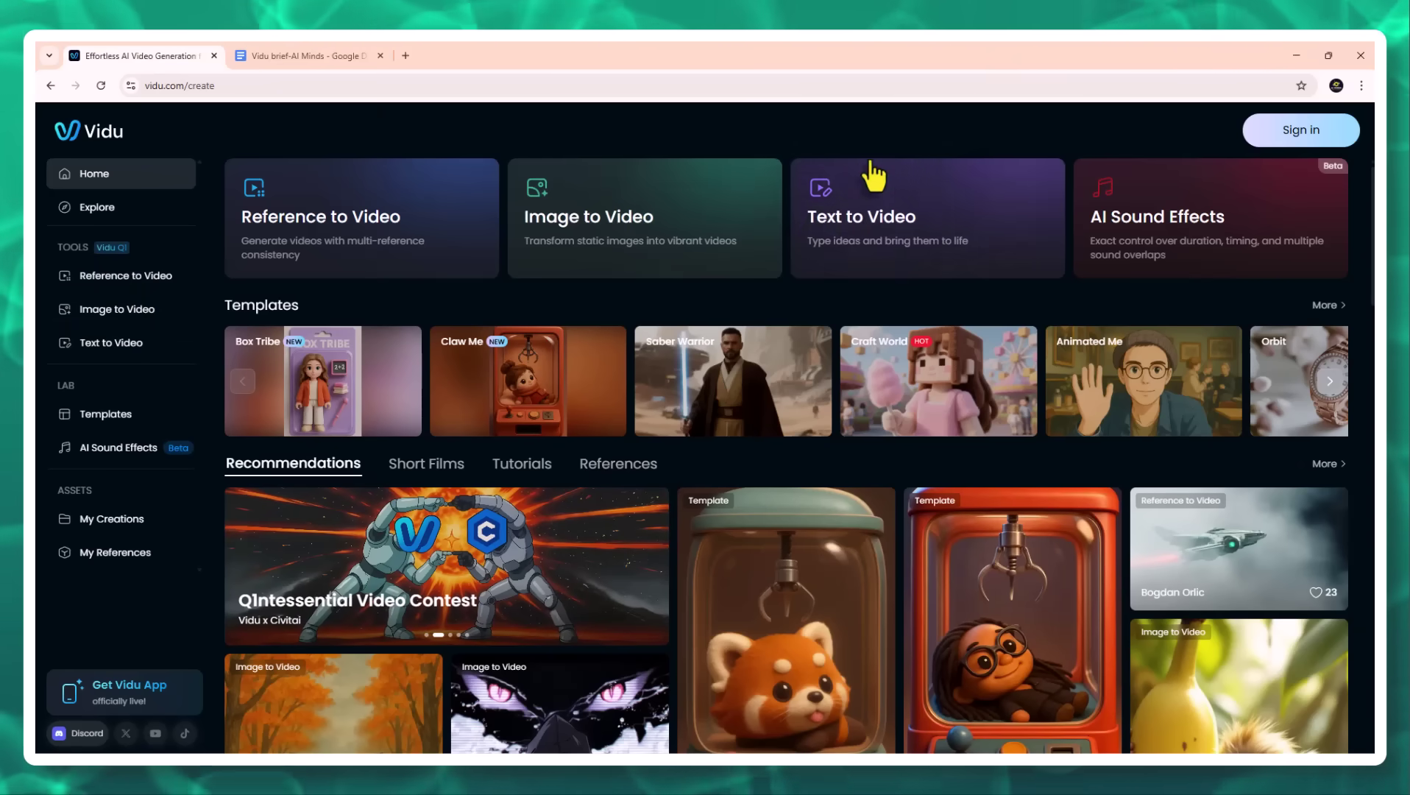
- Open the Templates gallery and scroll through the available templates
scroll(878, 256, "down", 5)
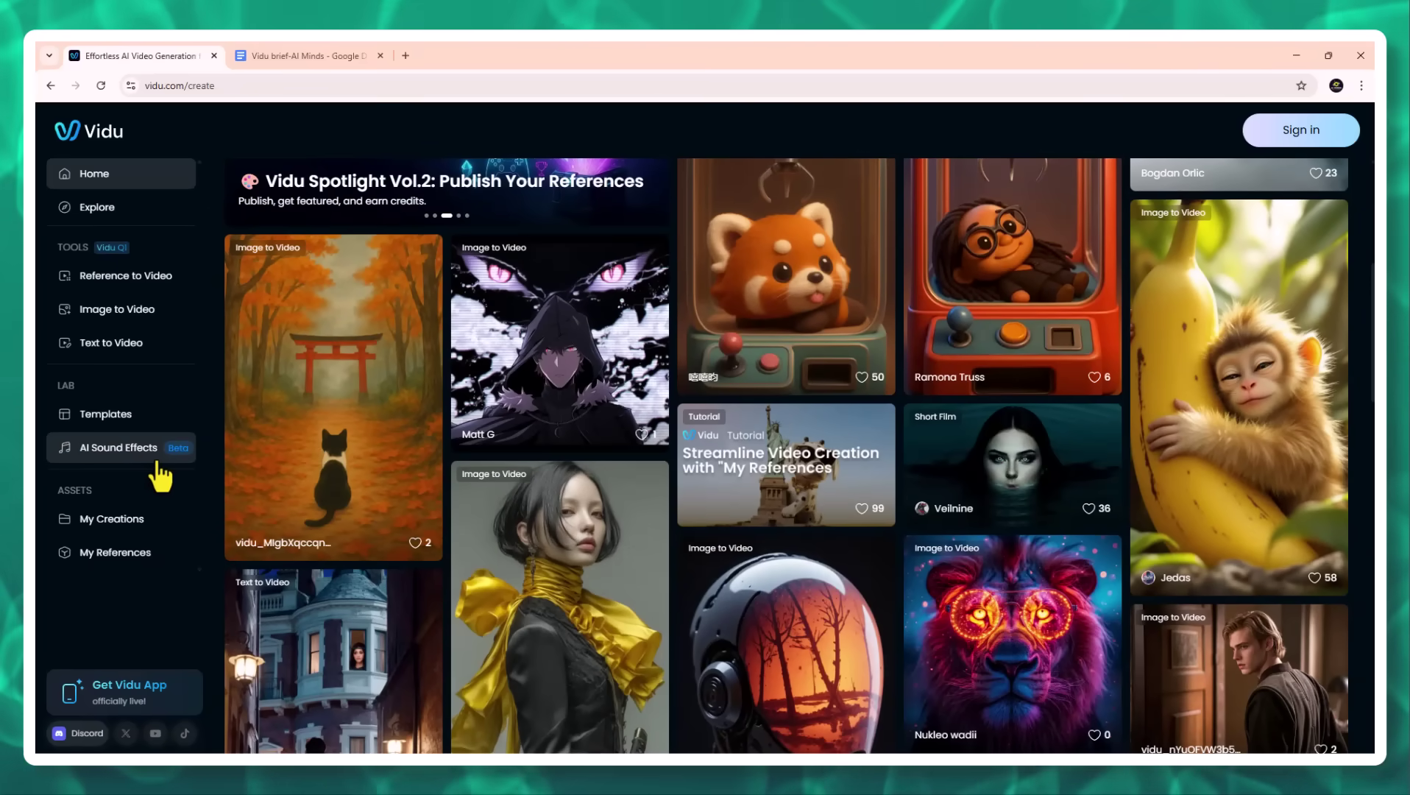
left_click(112, 416)
scroll(1092, 520, "down", 4)
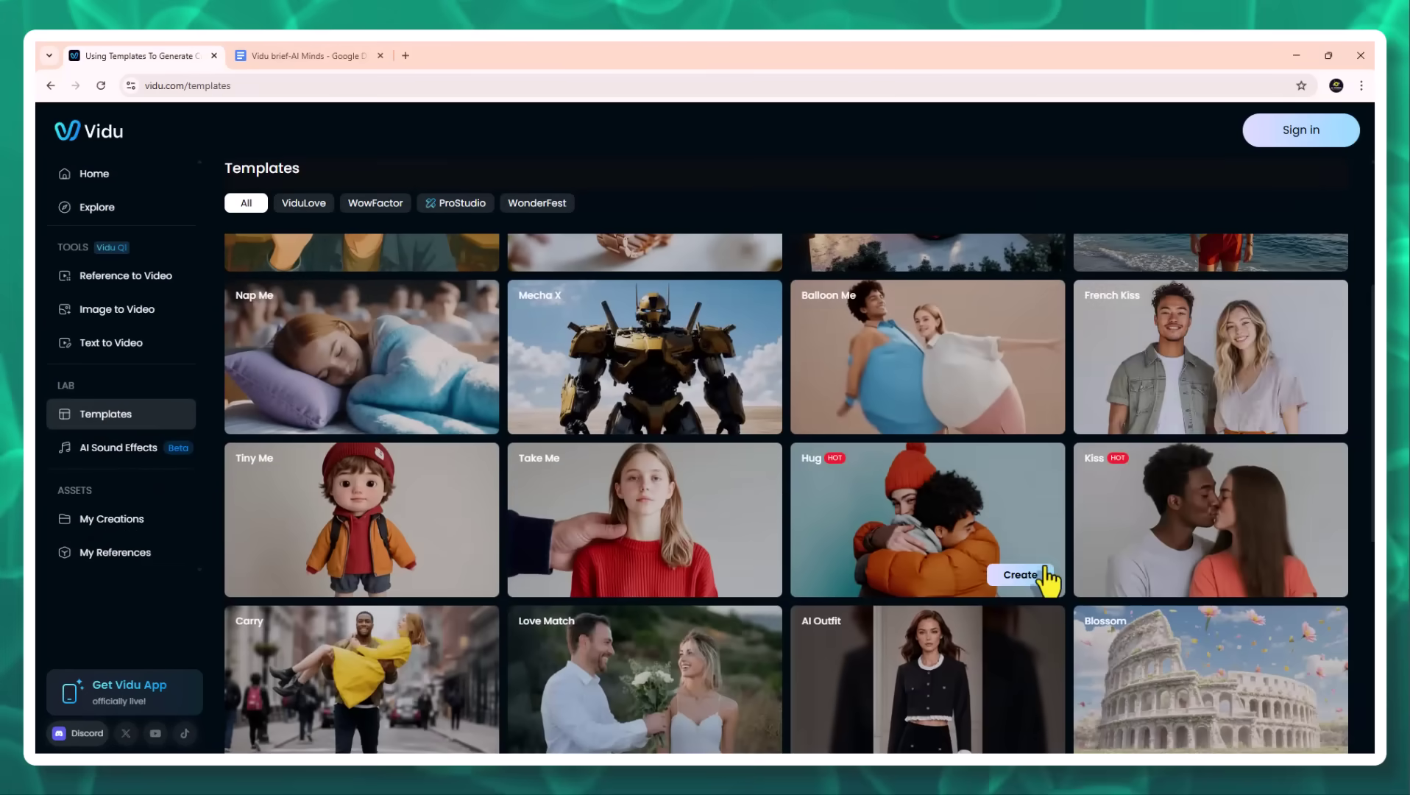
scroll(1045, 574, "down", 5)
scroll(1031, 570, "up", 1)
scroll(494, 330, "up", 4)
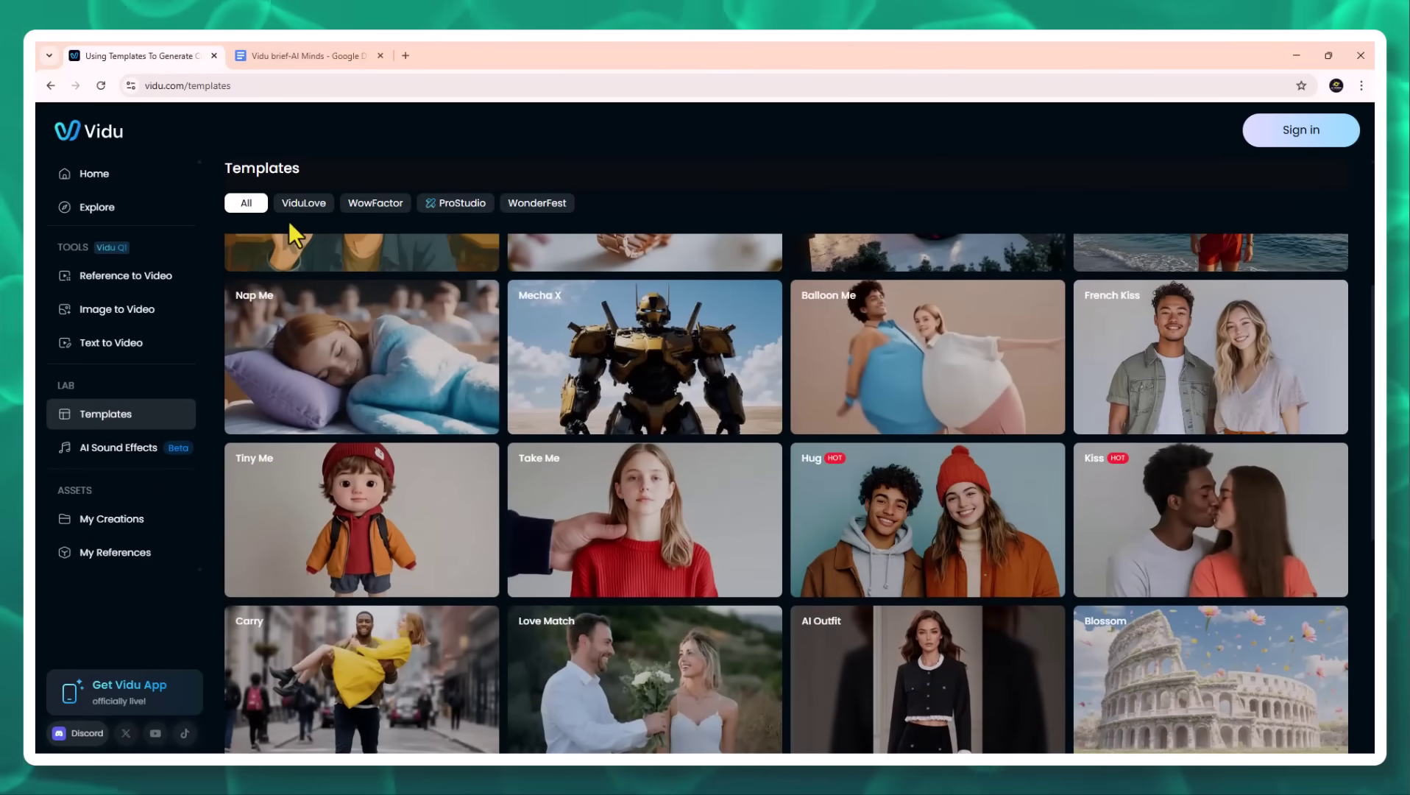
- Filter templates by ViduLove, WowFactor, ProStudio and WonderFest, then view the Explore gallery
left_click(291, 212)
left_click(377, 212)
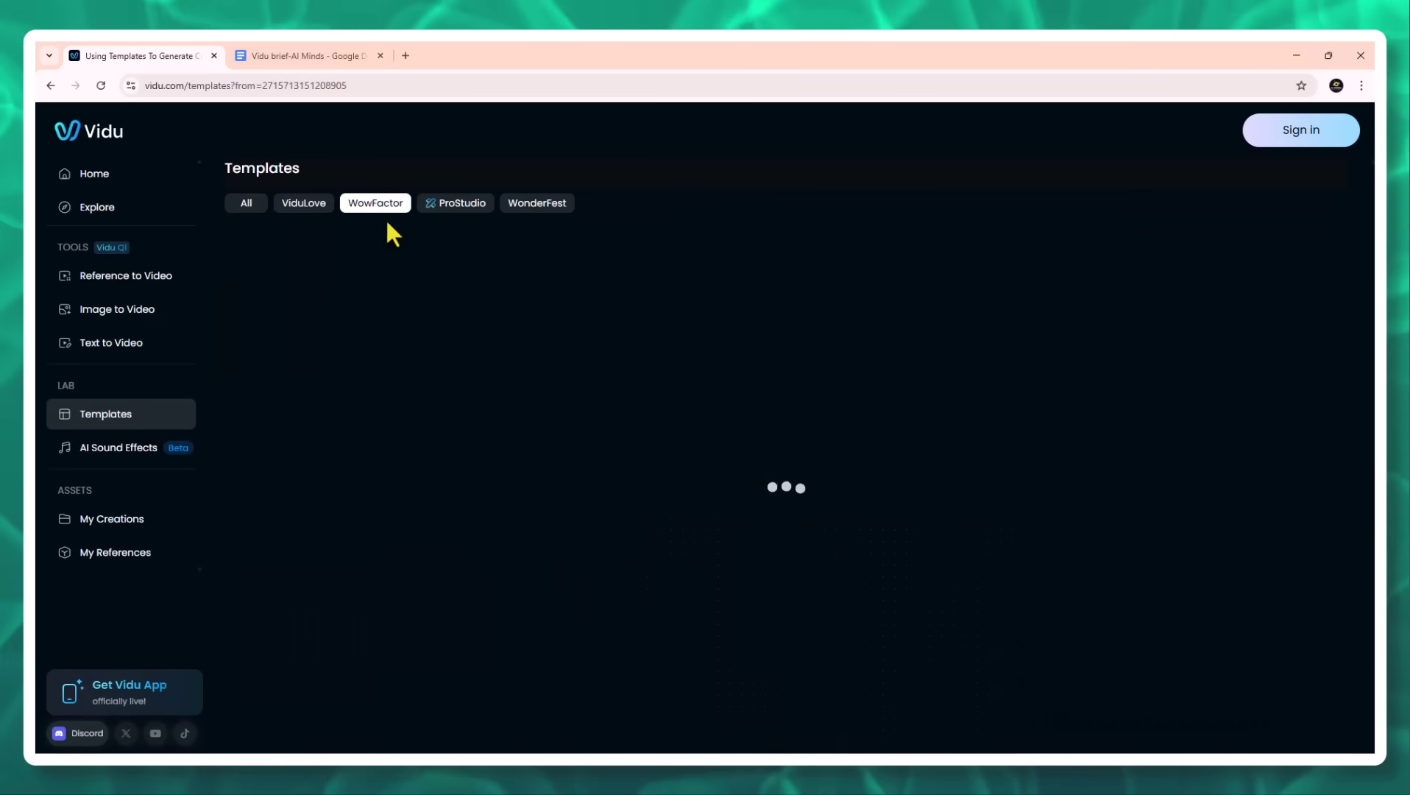
left_click(471, 209)
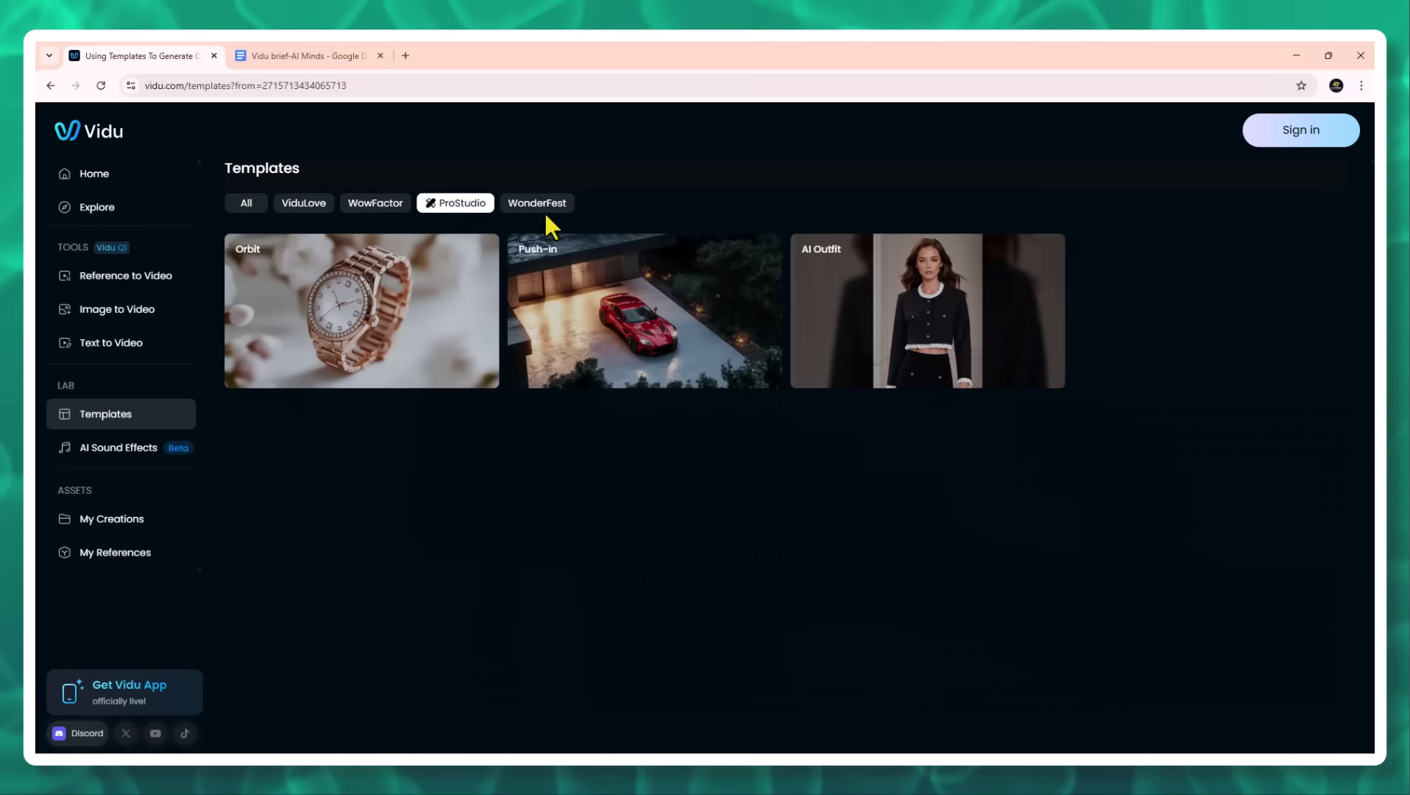
left_click(544, 211)
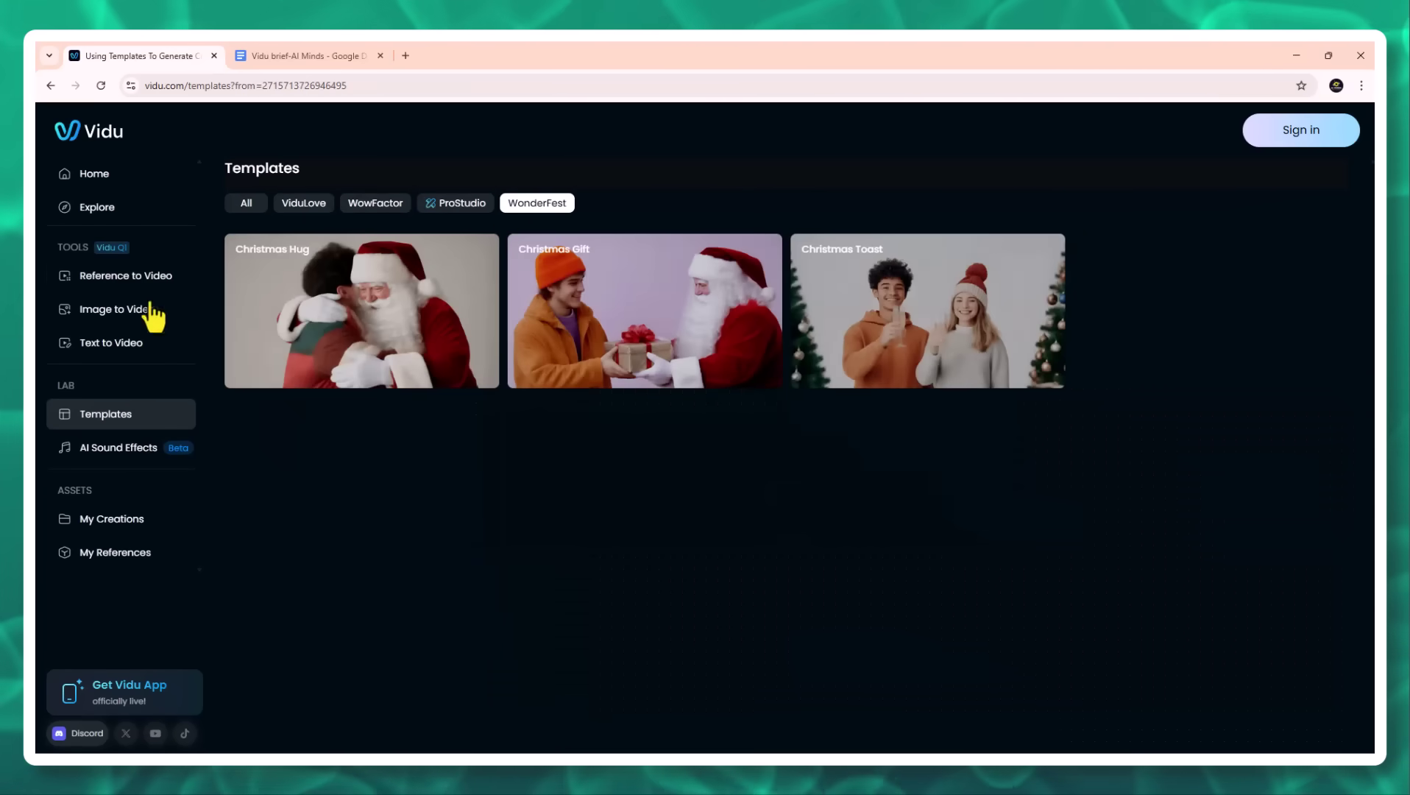
left_click(110, 210)
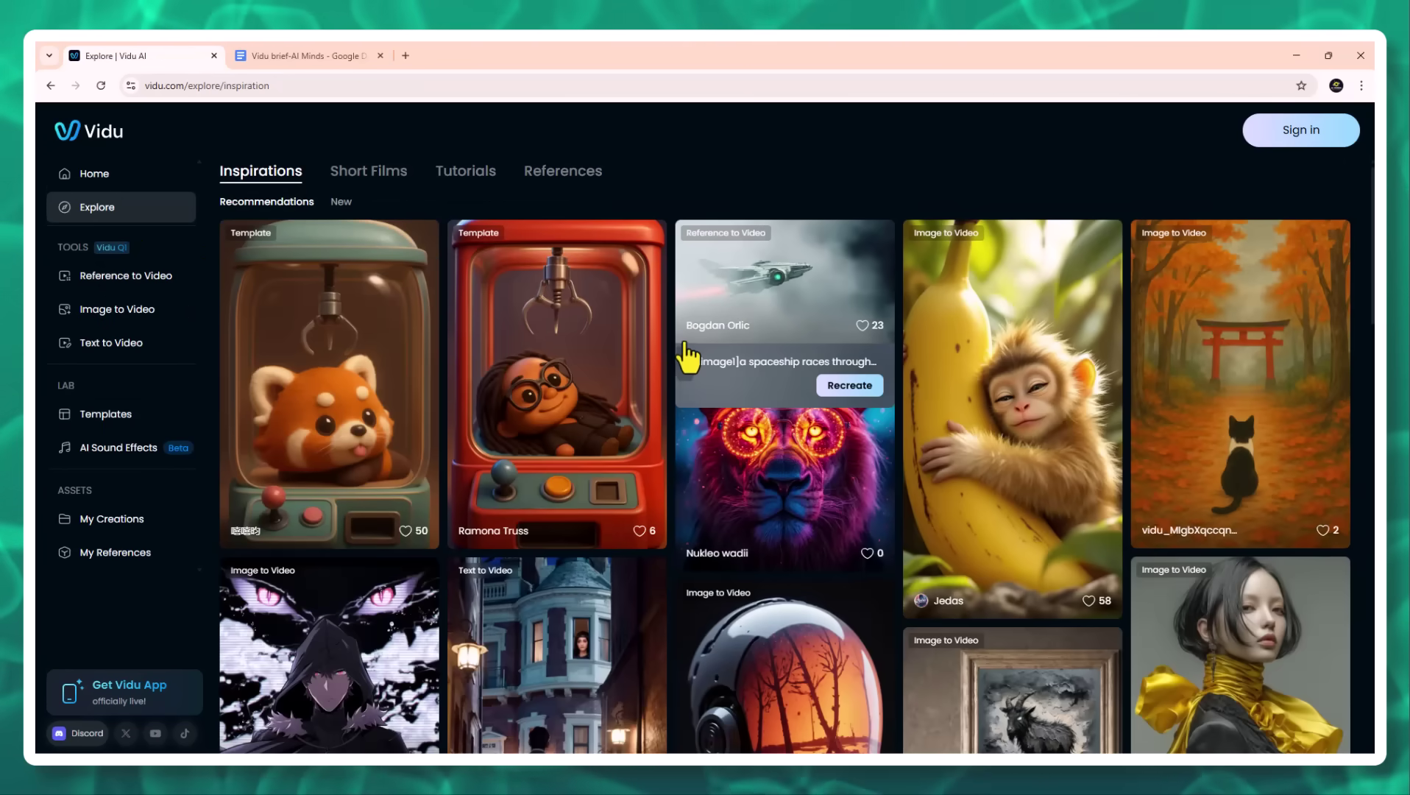
scroll(685, 355, "down", 10)
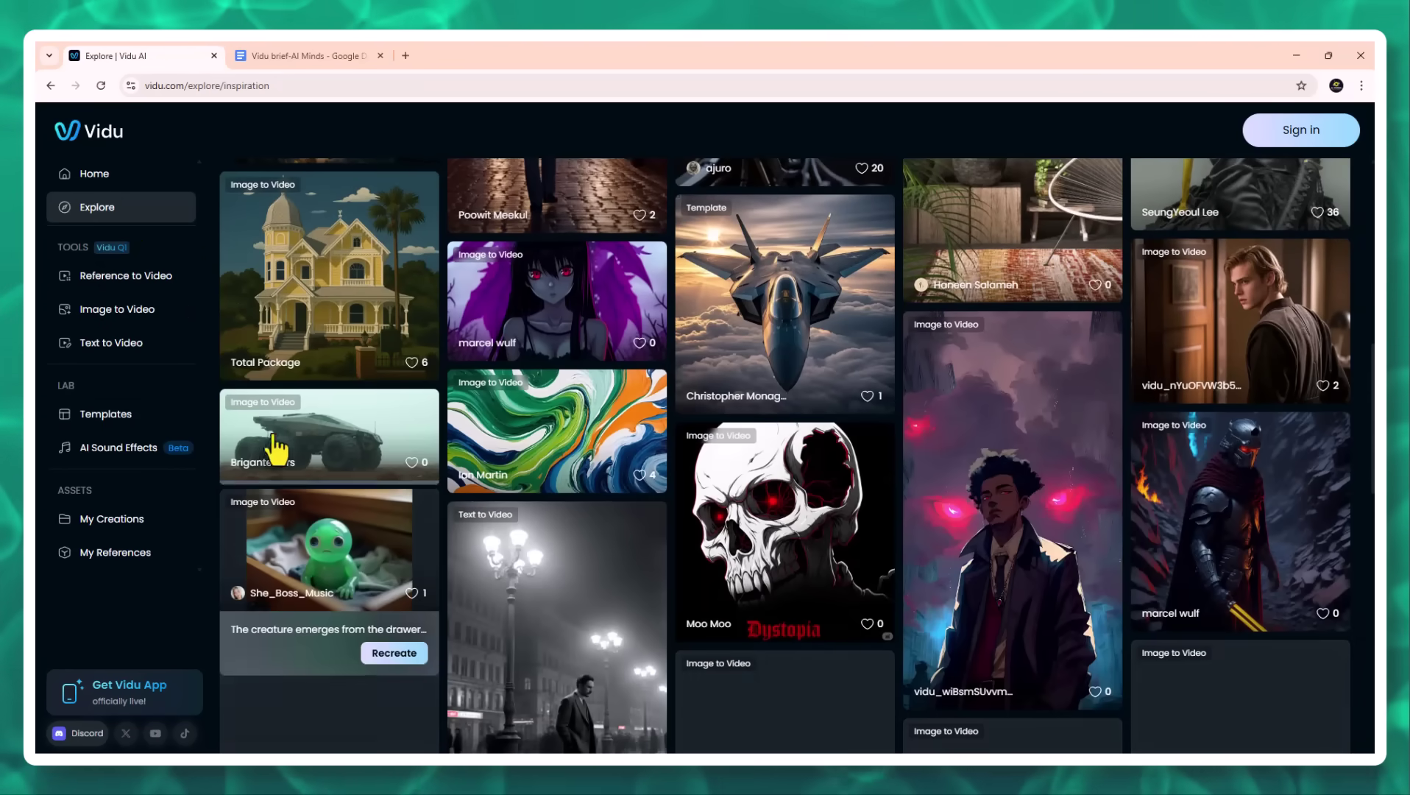
- Start Image to Video, sign in with a Google account, and enter the creation dashboard
left_click(111, 312)
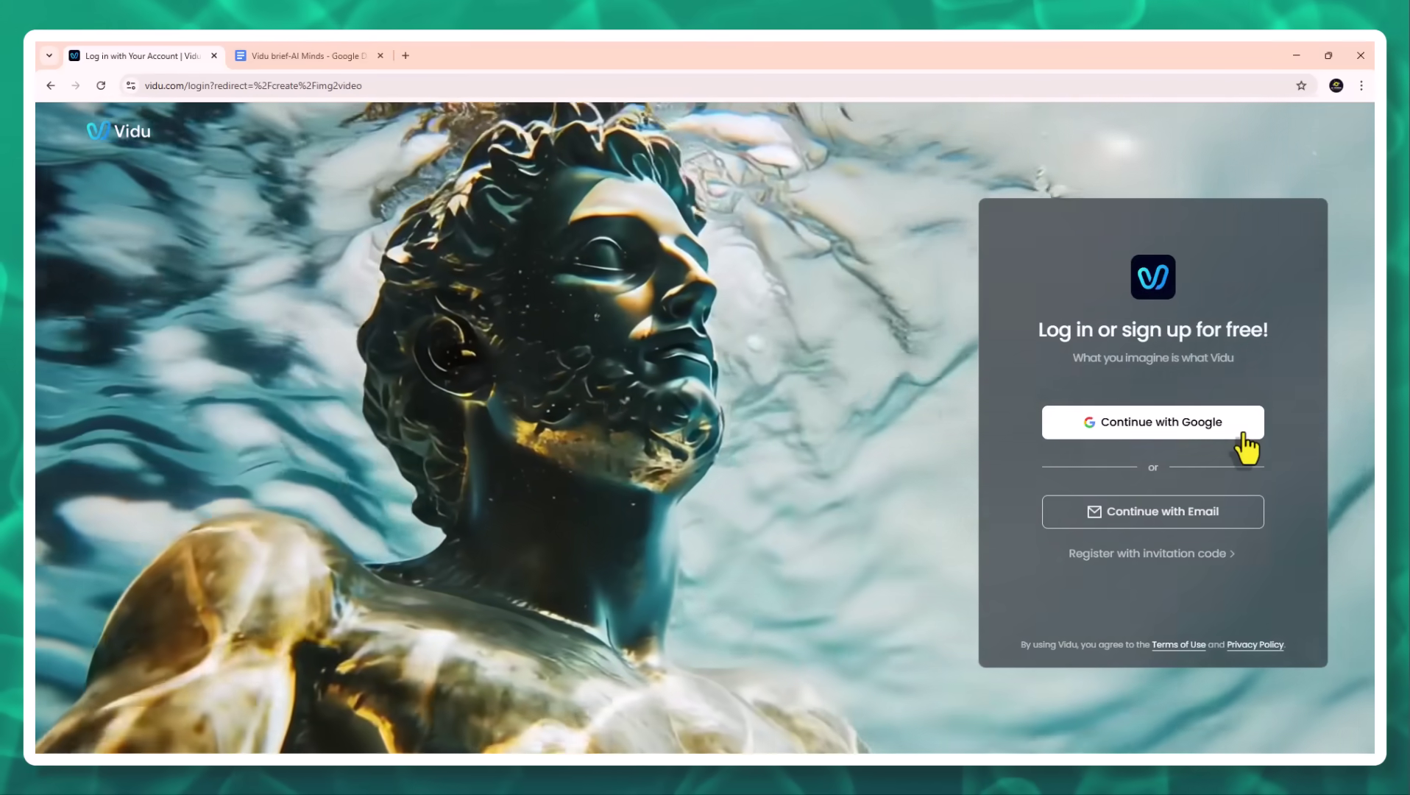
left_click(1243, 435)
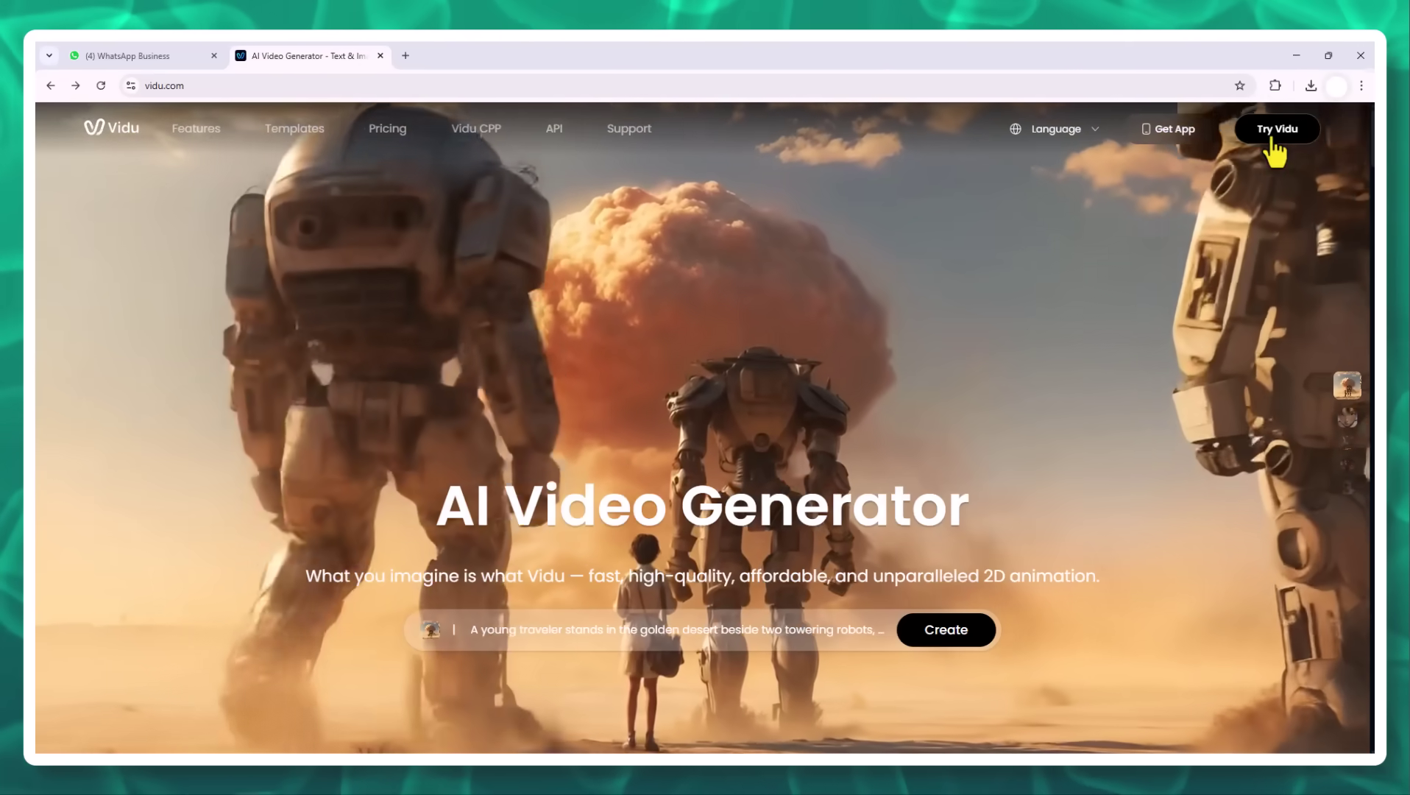
left_click(1273, 137)
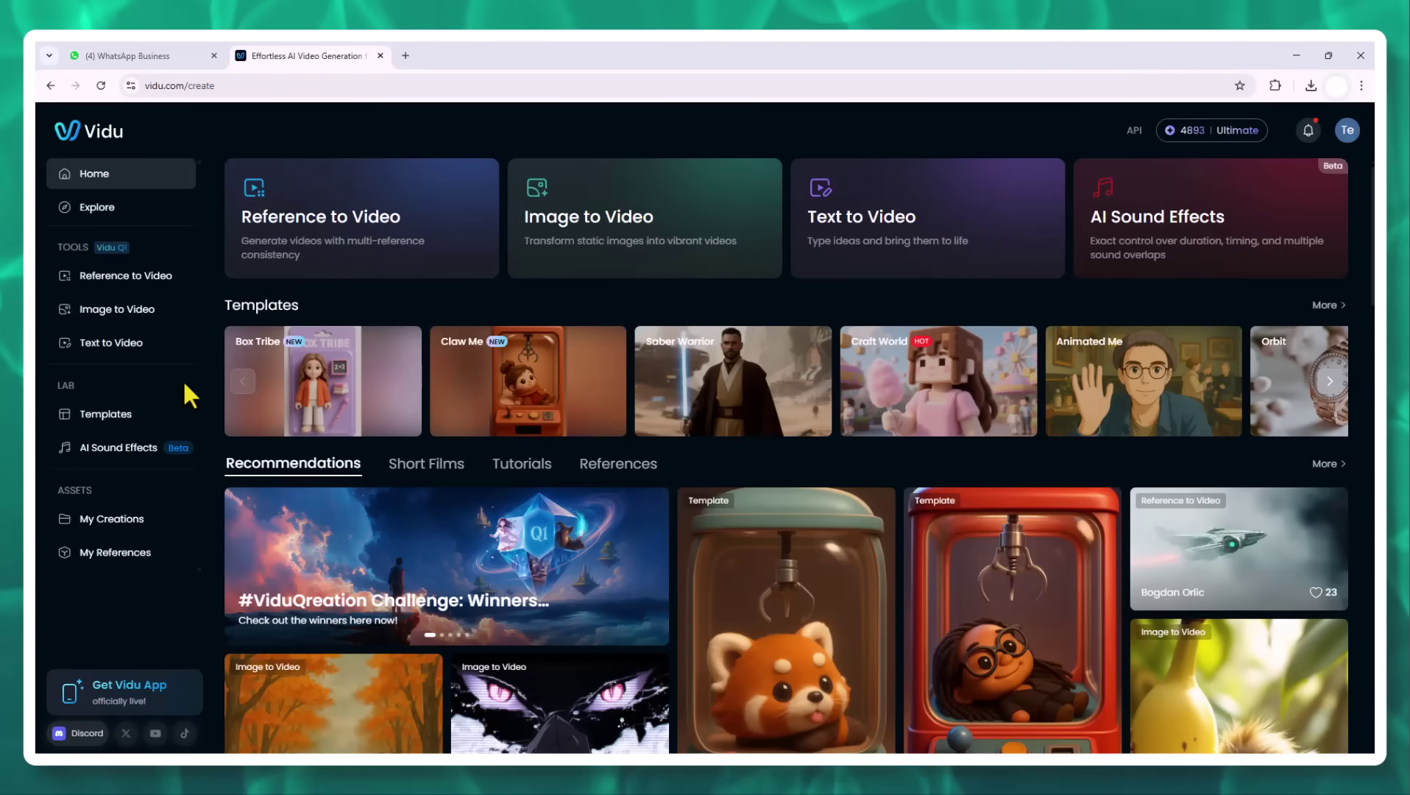
- Open Image to Video on Vidu Q1, swapping the samurai frames and back again
left_click(139, 322)
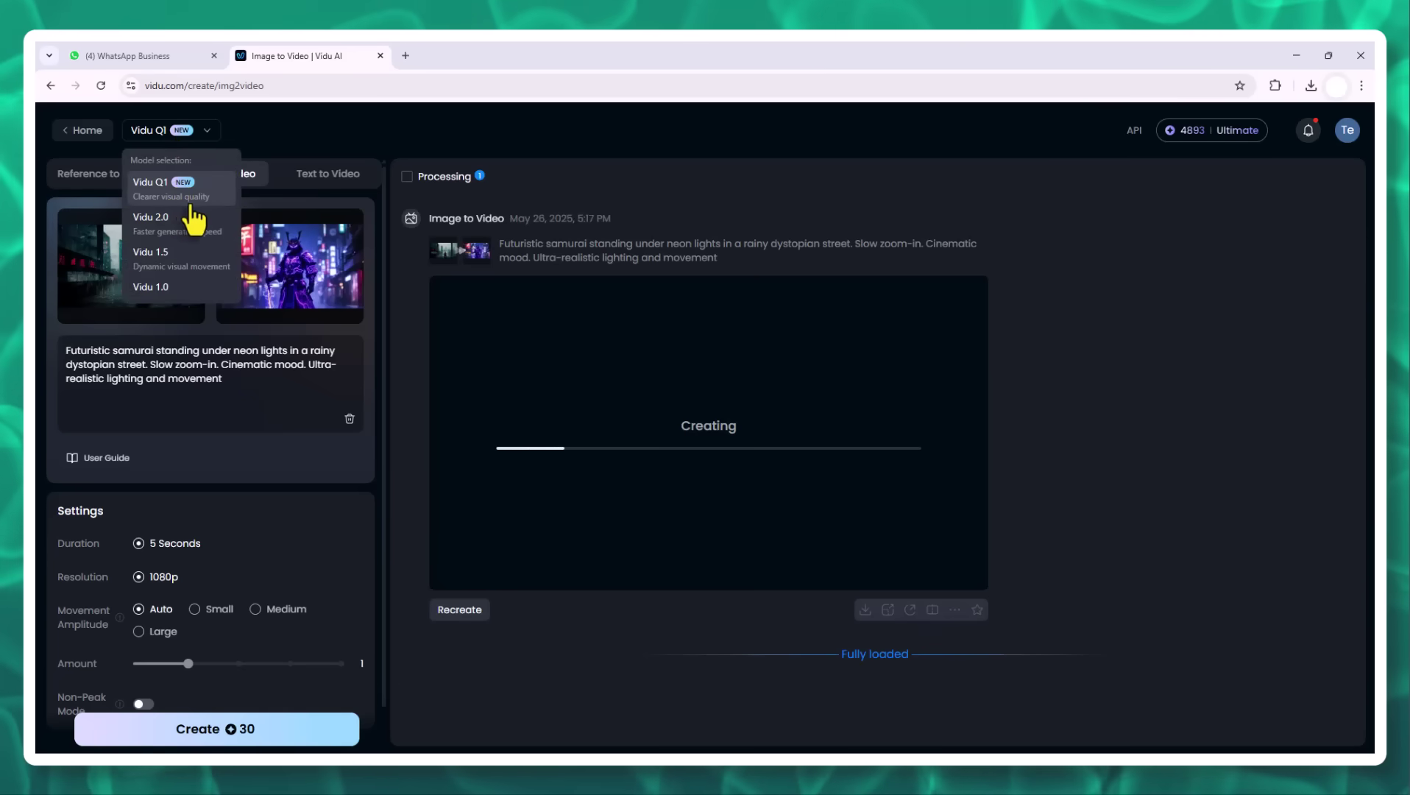
left_click(218, 201)
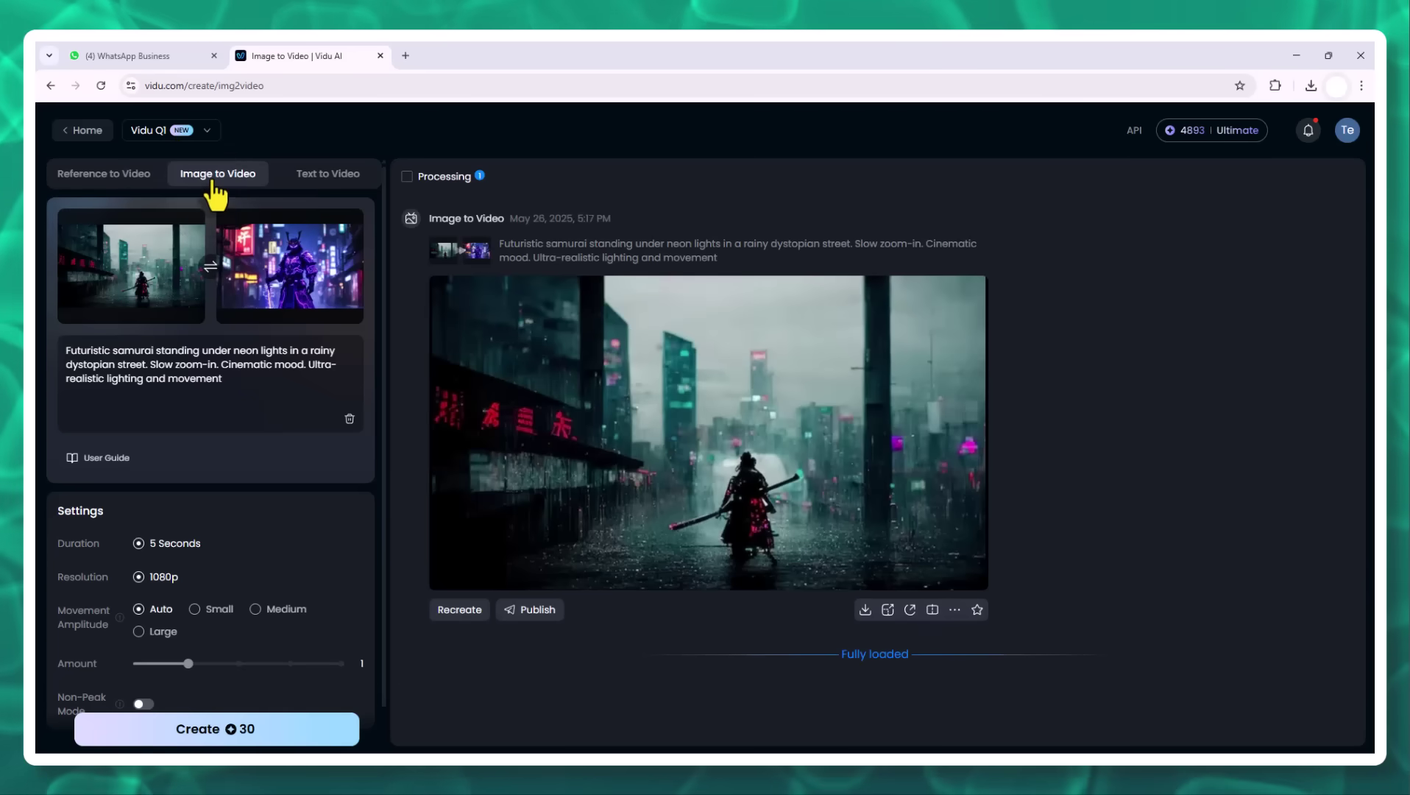
mouse_move(160, 274)
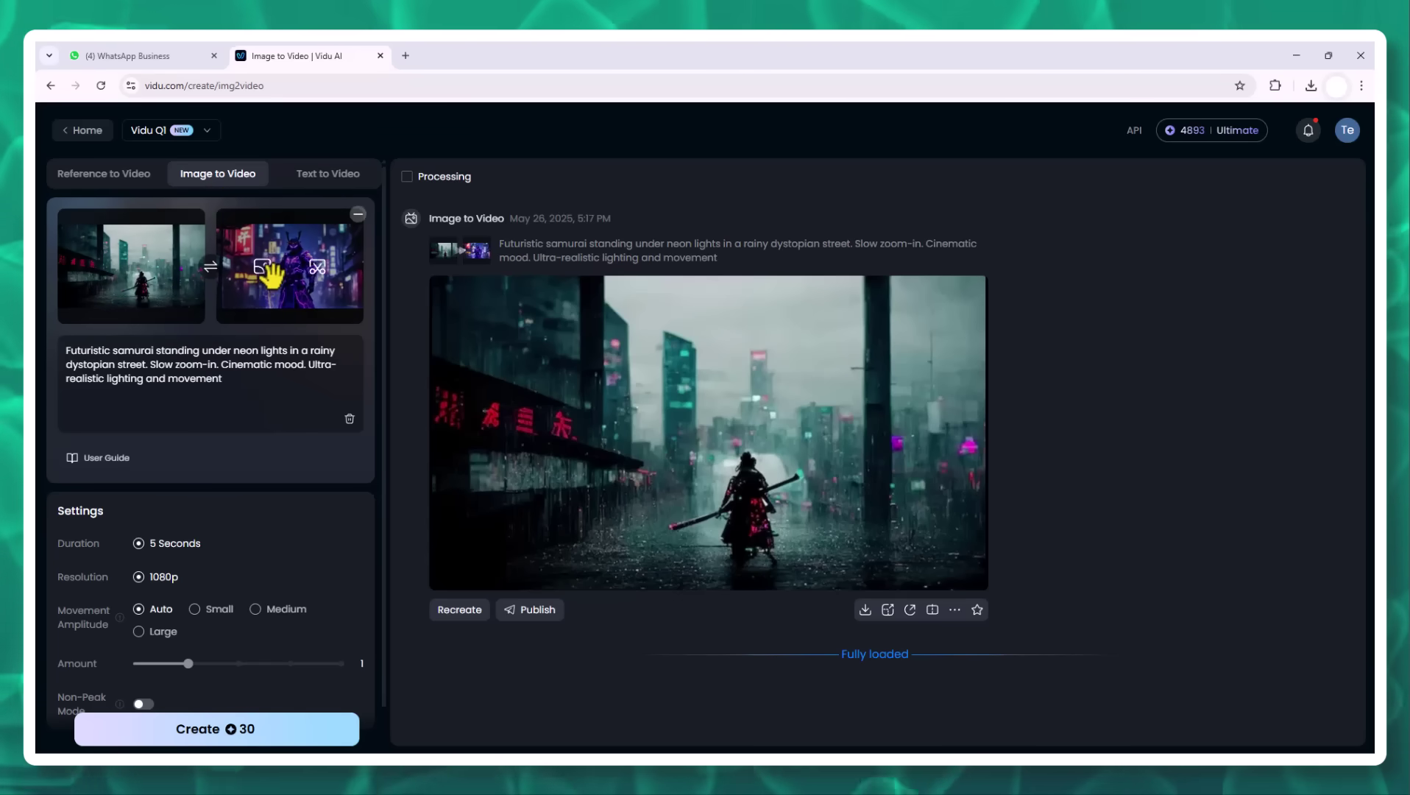
left_click(211, 266)
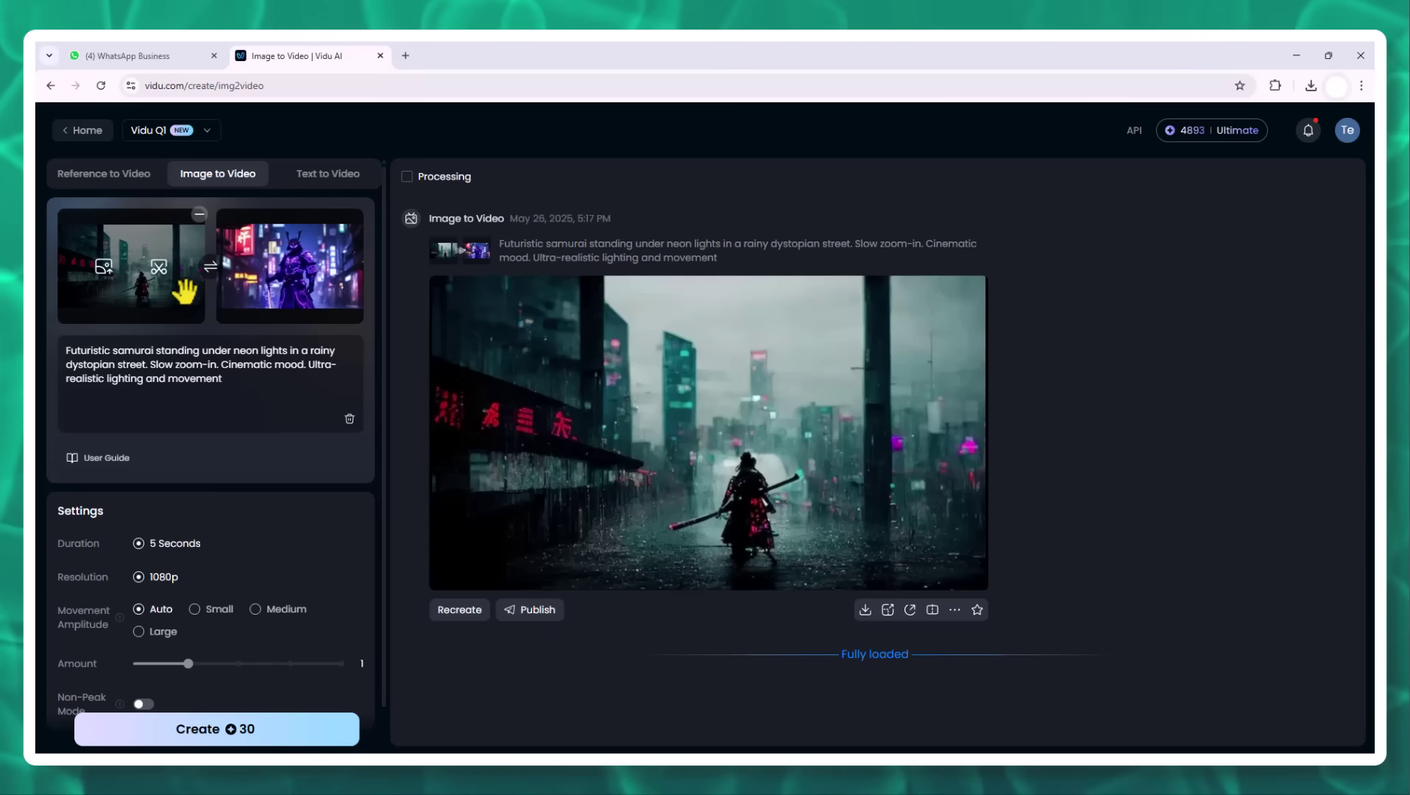
left_click(211, 266)
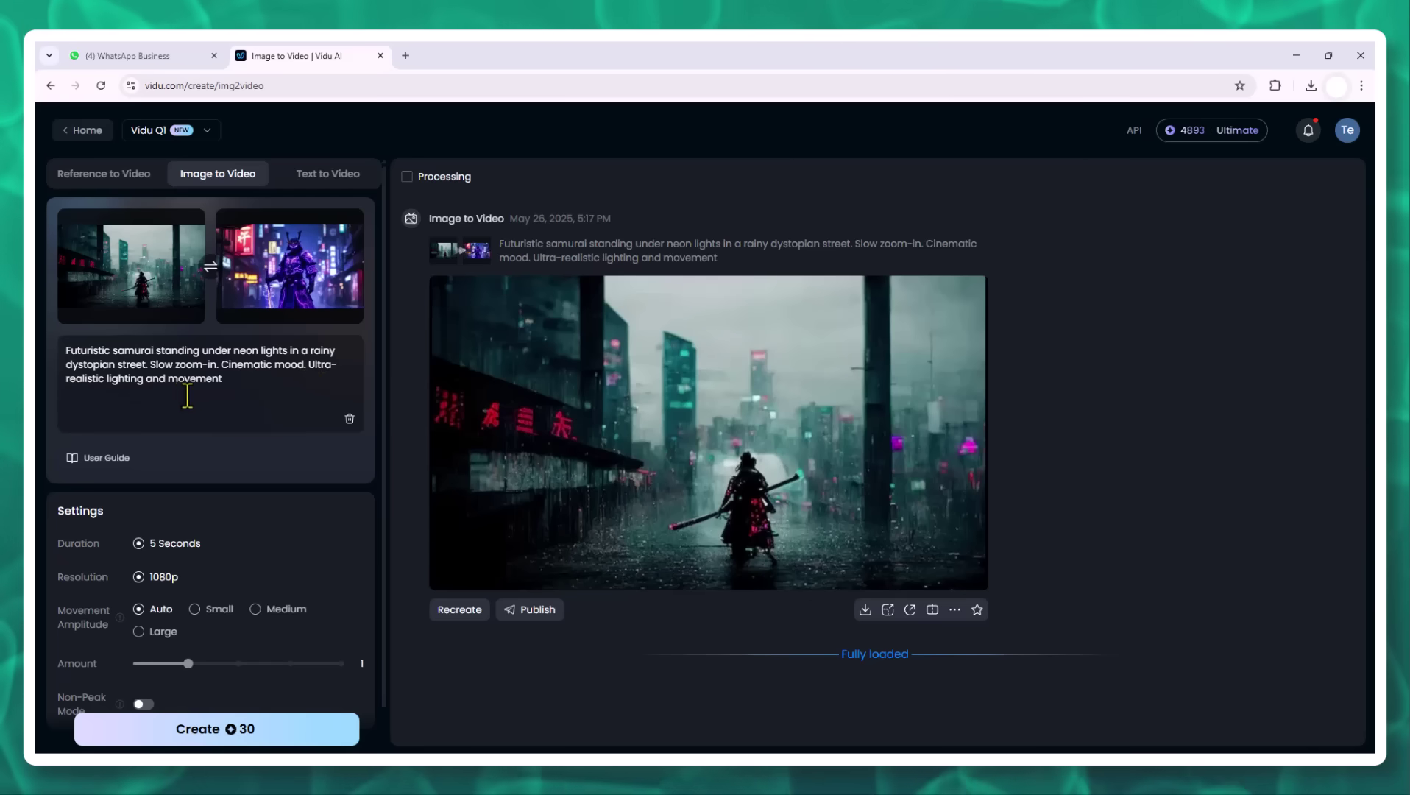
- Review the samurai clip settings and play the finished rainy neon street result
scroll(297, 357, "down", 1)
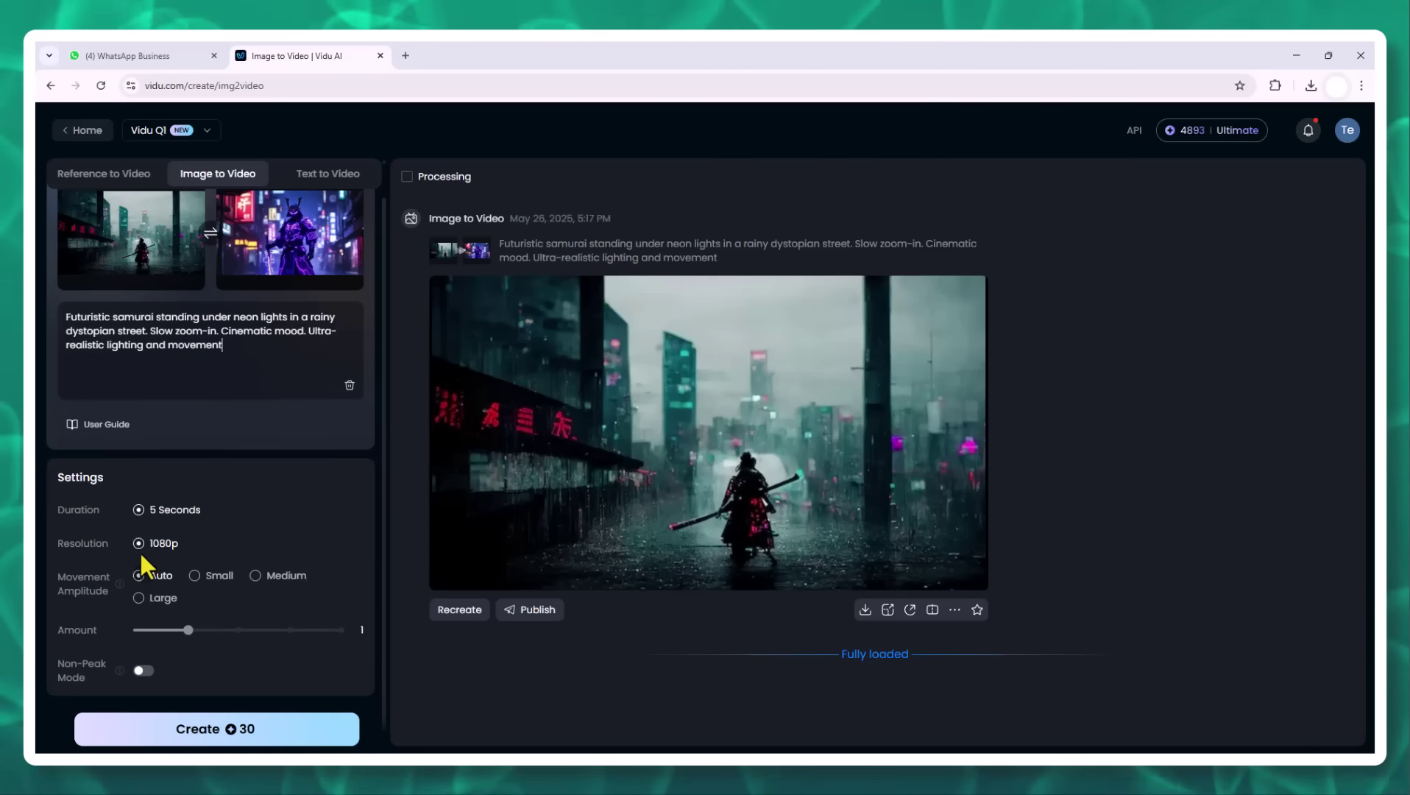
scroll(169, 530, "up", 1)
mouse_move(259, 256)
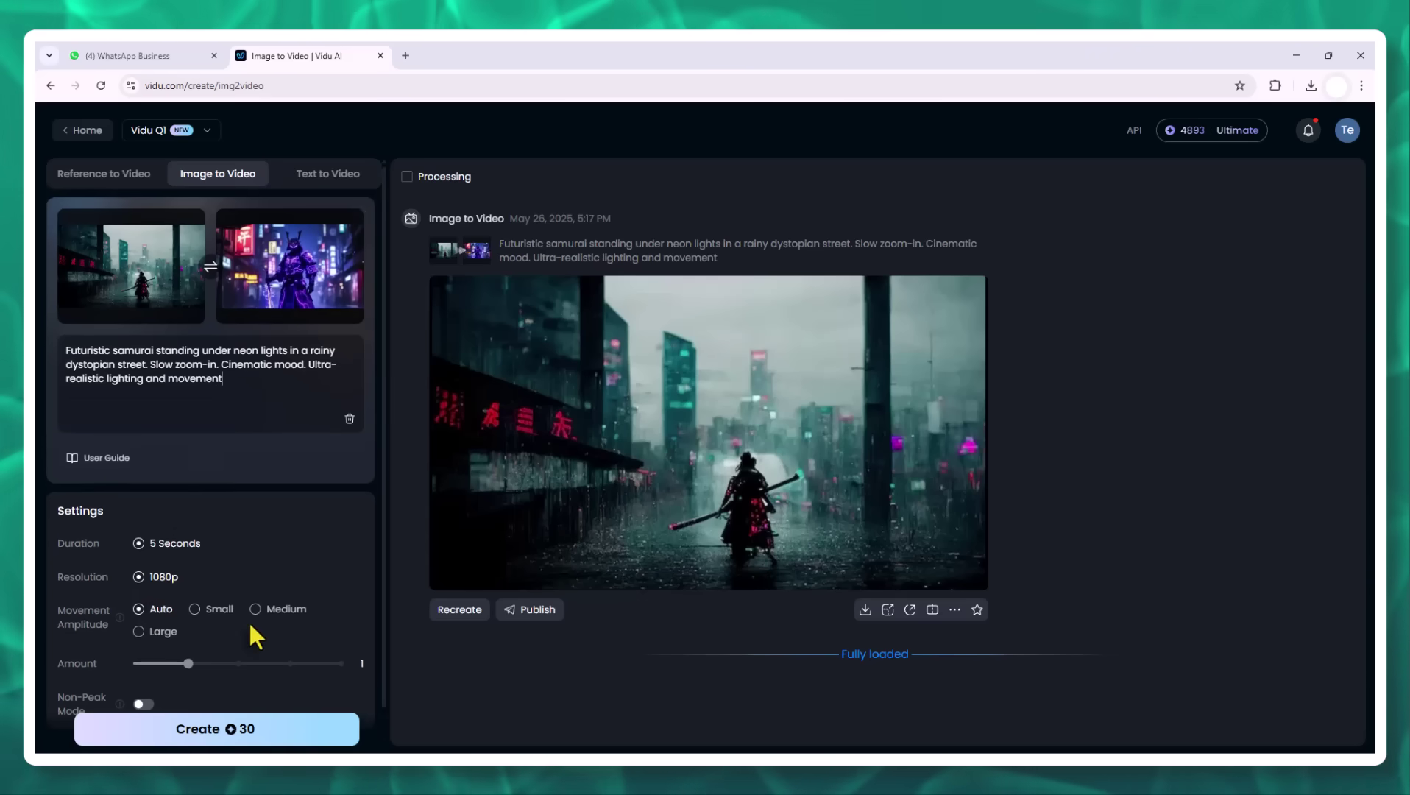
scroll(240, 626, "down", 1)
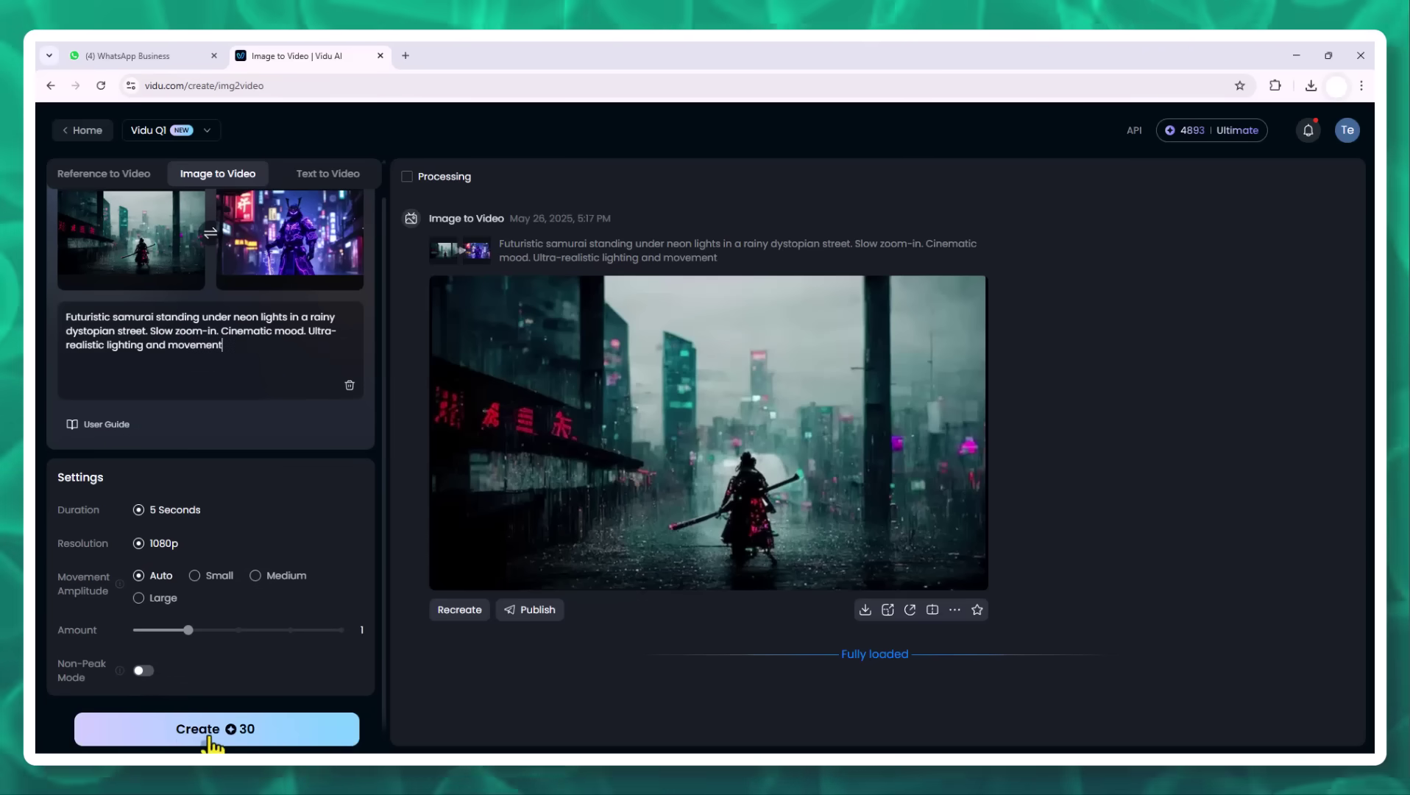
mouse_move(620, 463)
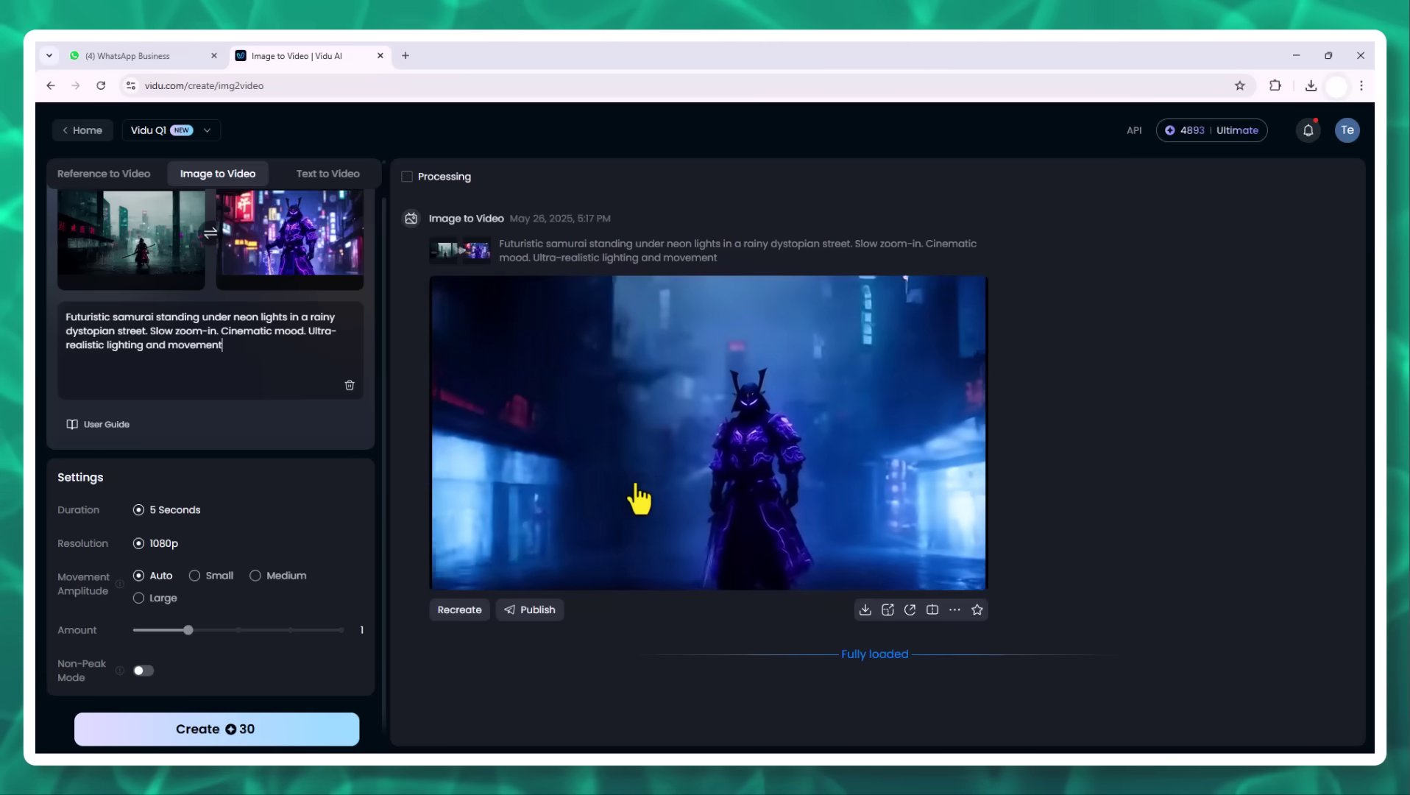
- Generate a 5-second Text to Video clip from the pasted astronaut desert prompt, then play it
mouse_move(436, 248)
left_click(313, 176)
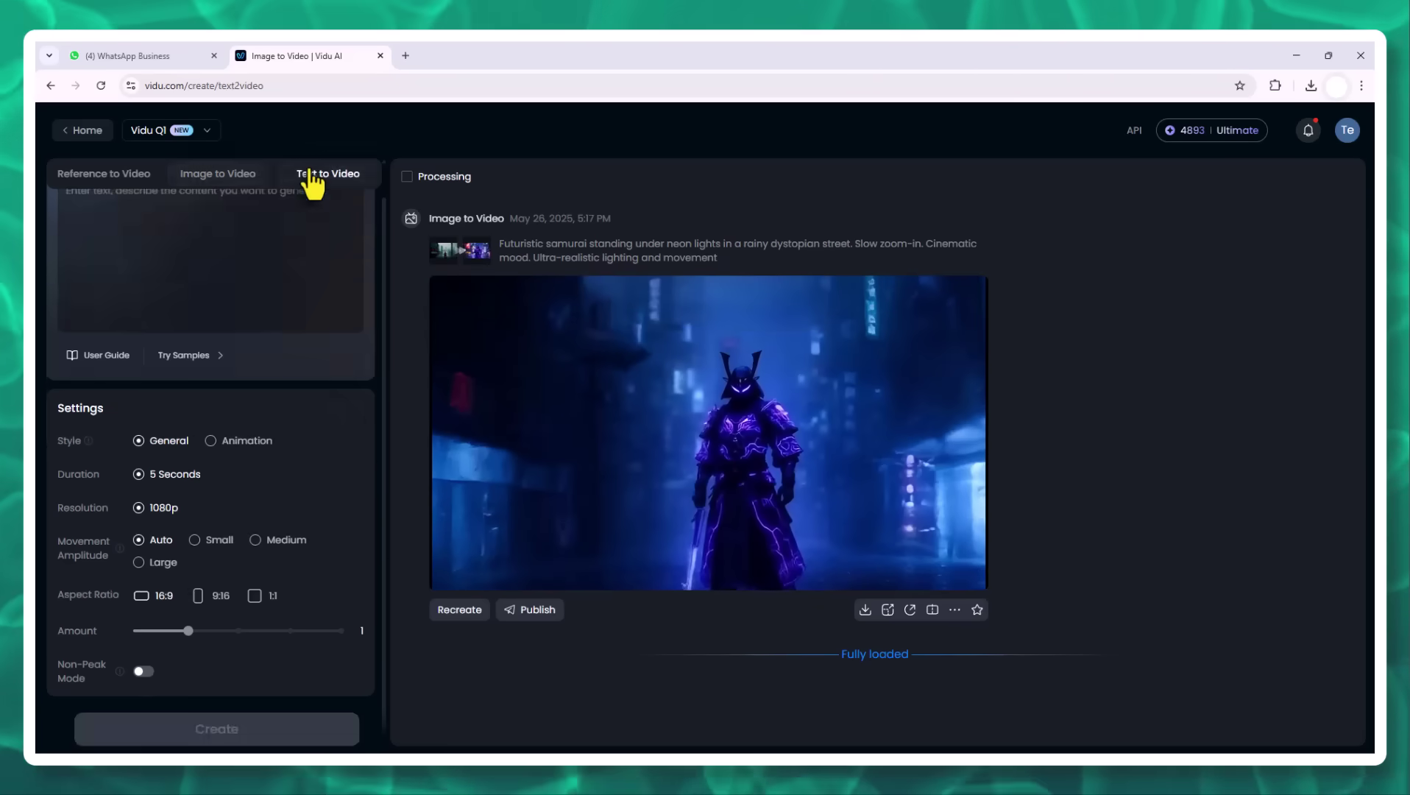
left_click(280, 246)
type("A lone astronaut walking across a red desert at sunset, dramatic lighting, 4K ultra-realistic style")
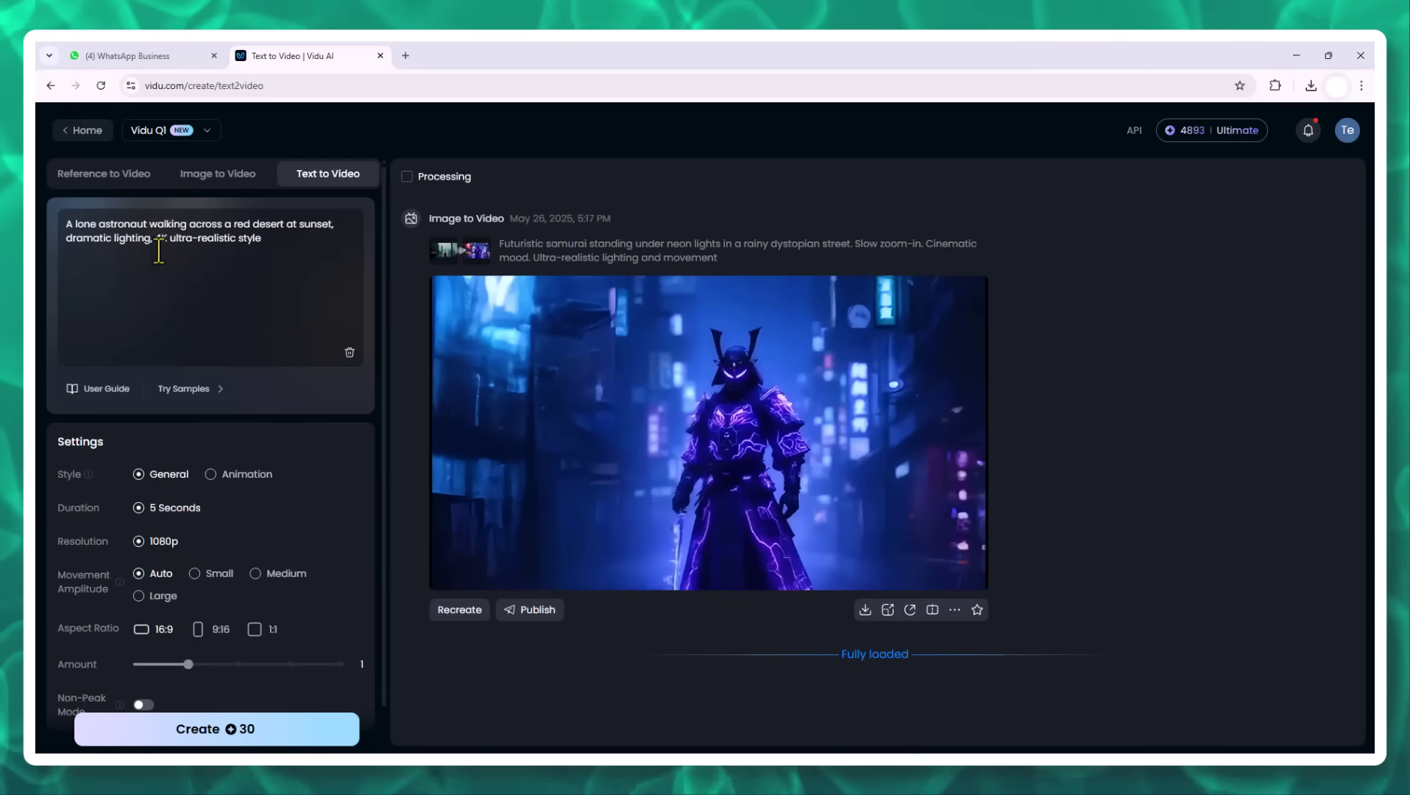
scroll(232, 626, "down", 1)
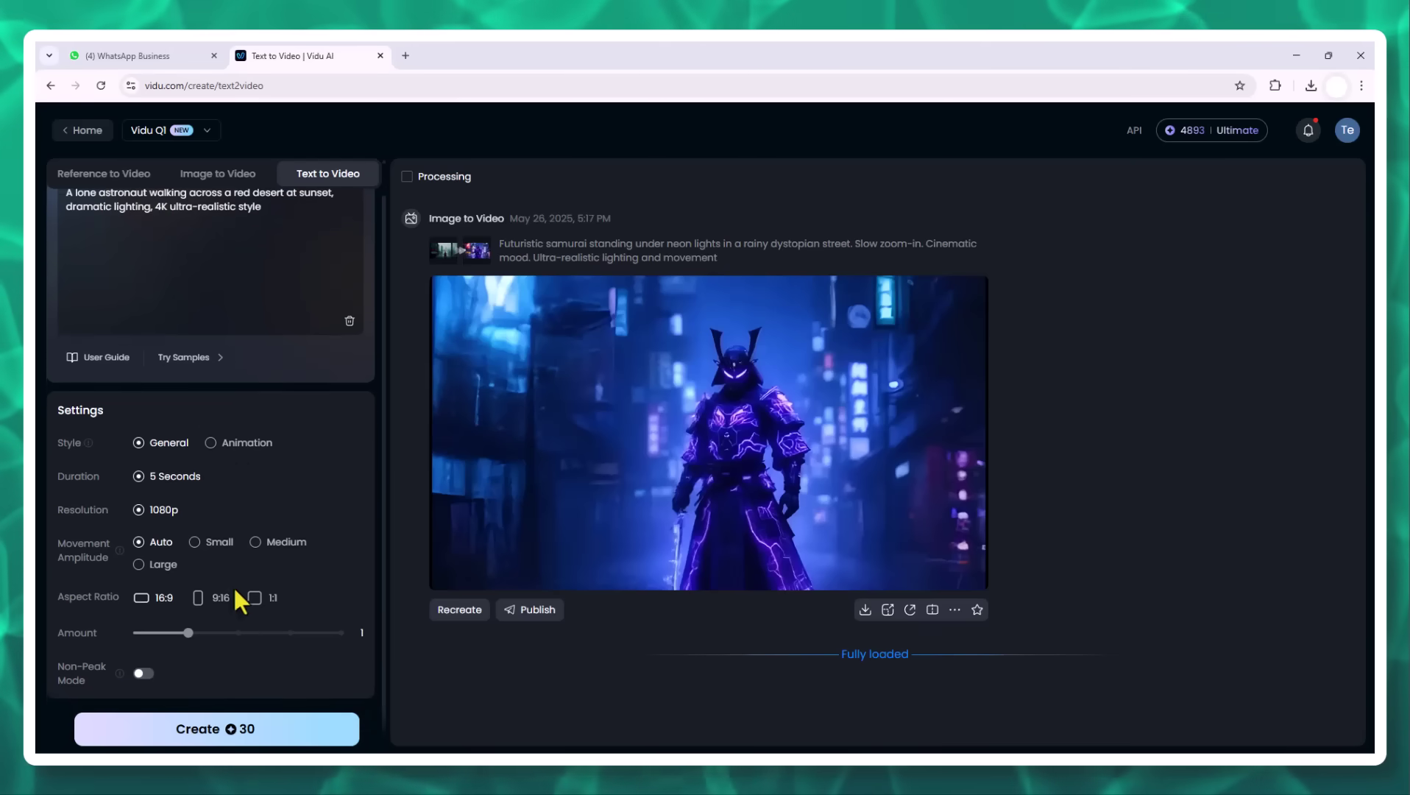
left_click(254, 727)
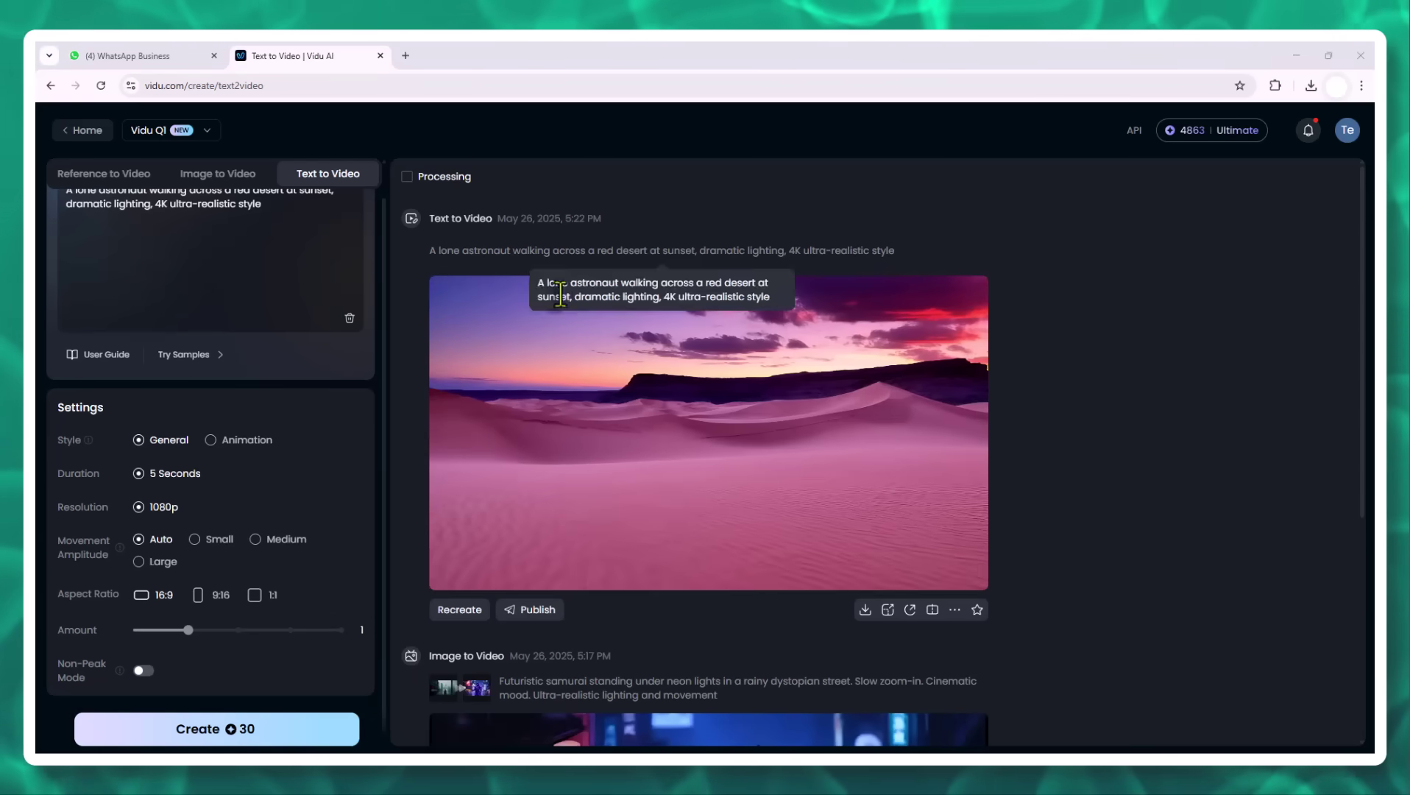
left_click(588, 508)
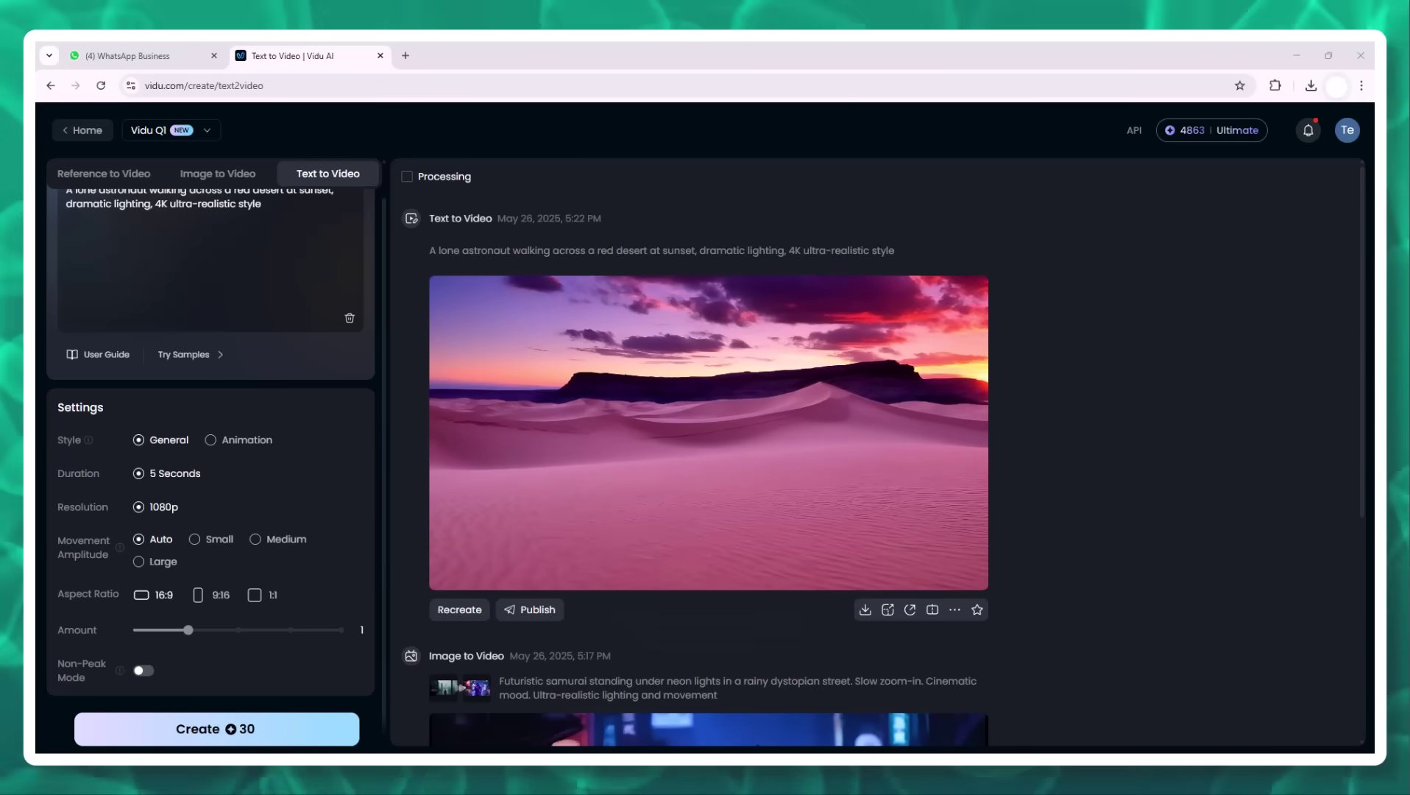
- In Reference to Video, upload the cartoon images image1–image6 as references
left_click(140, 180)
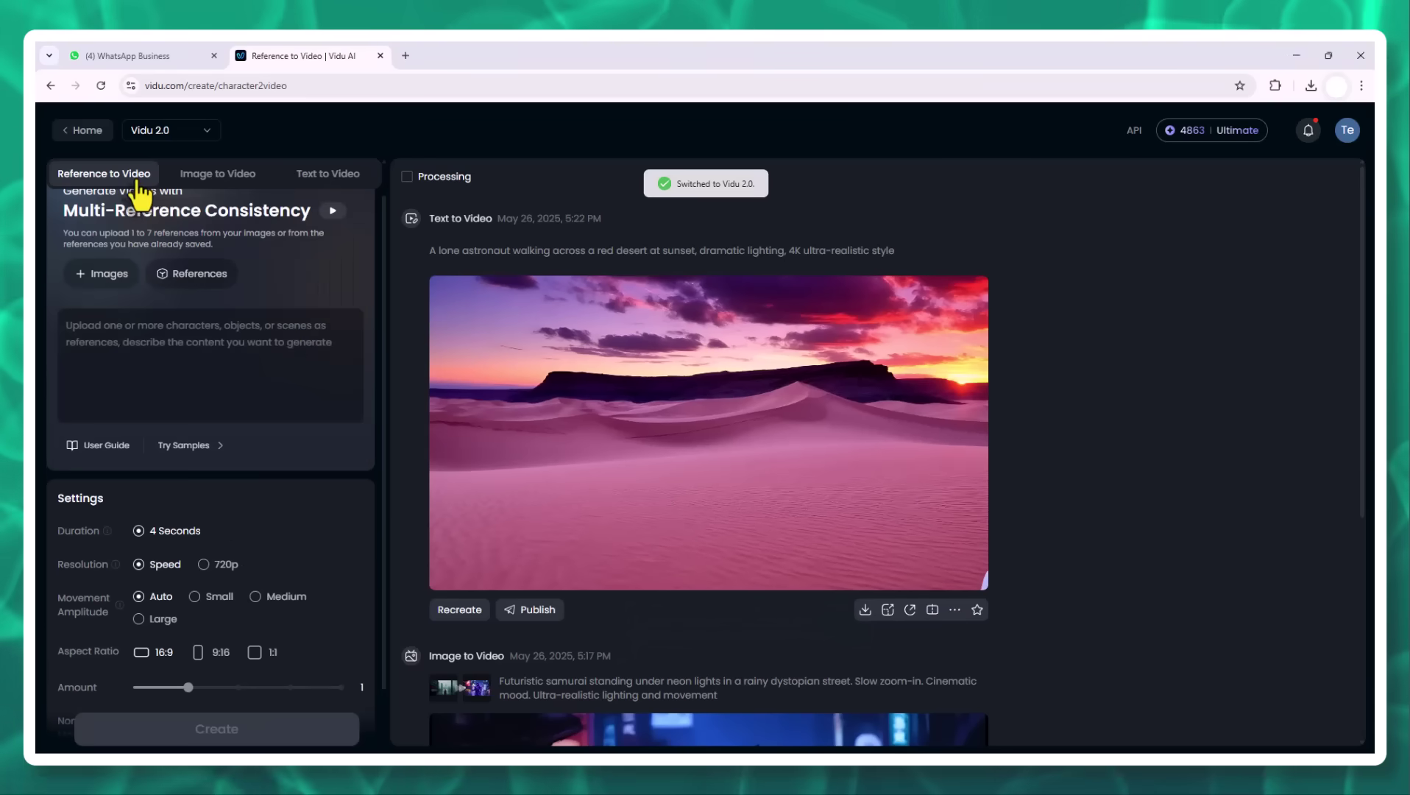
left_click(117, 272)
scroll(304, 260, "down", 3)
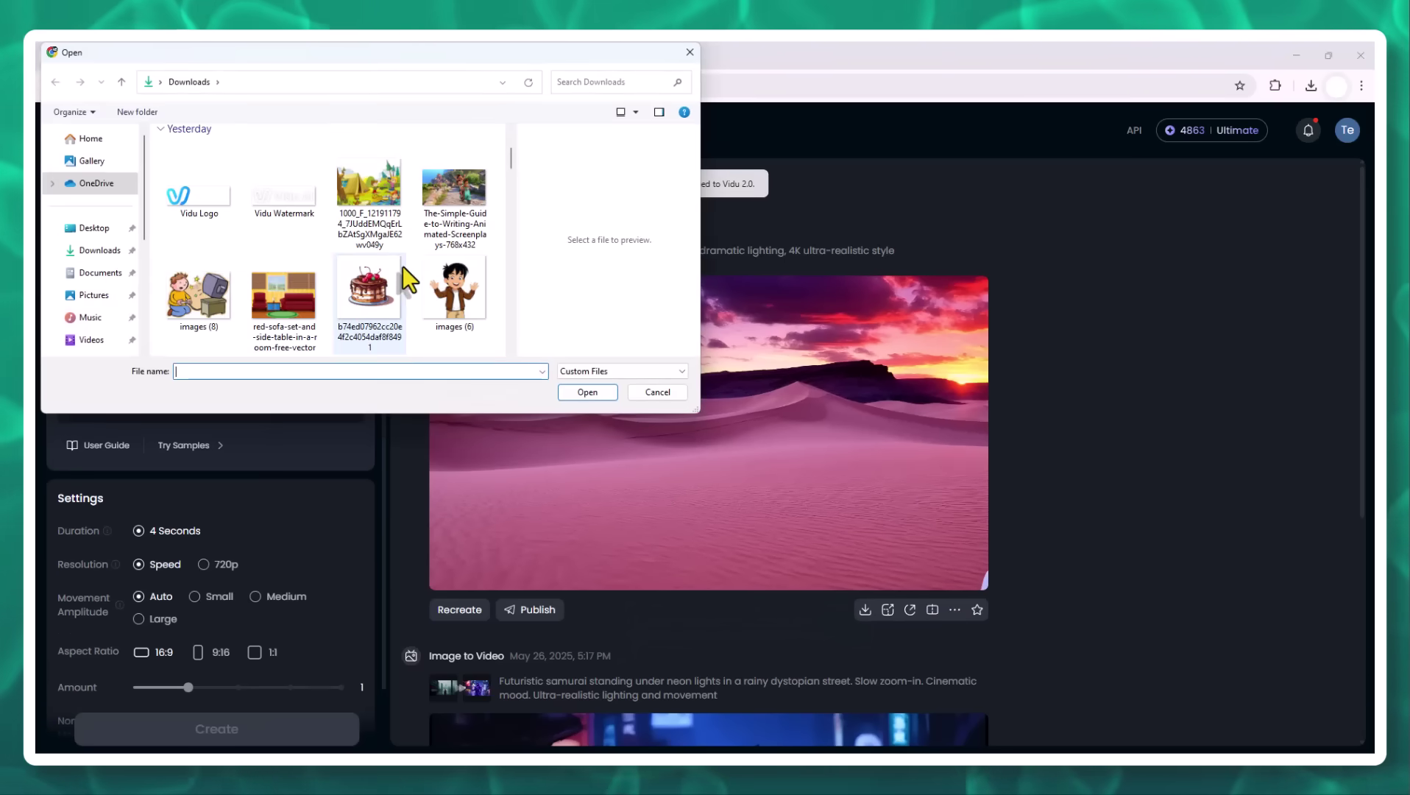
left_click_drag(158, 257, 454, 289)
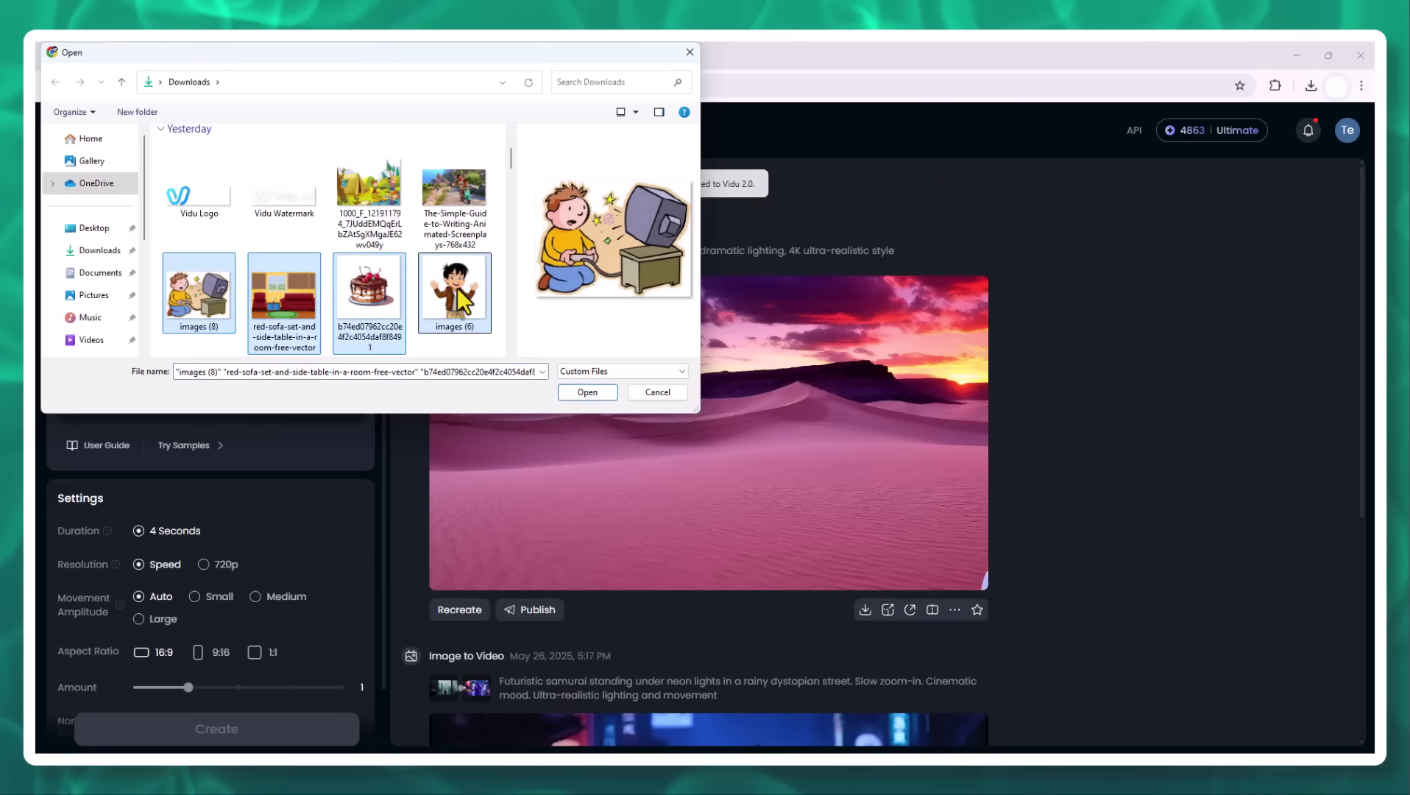
left_click(588, 390)
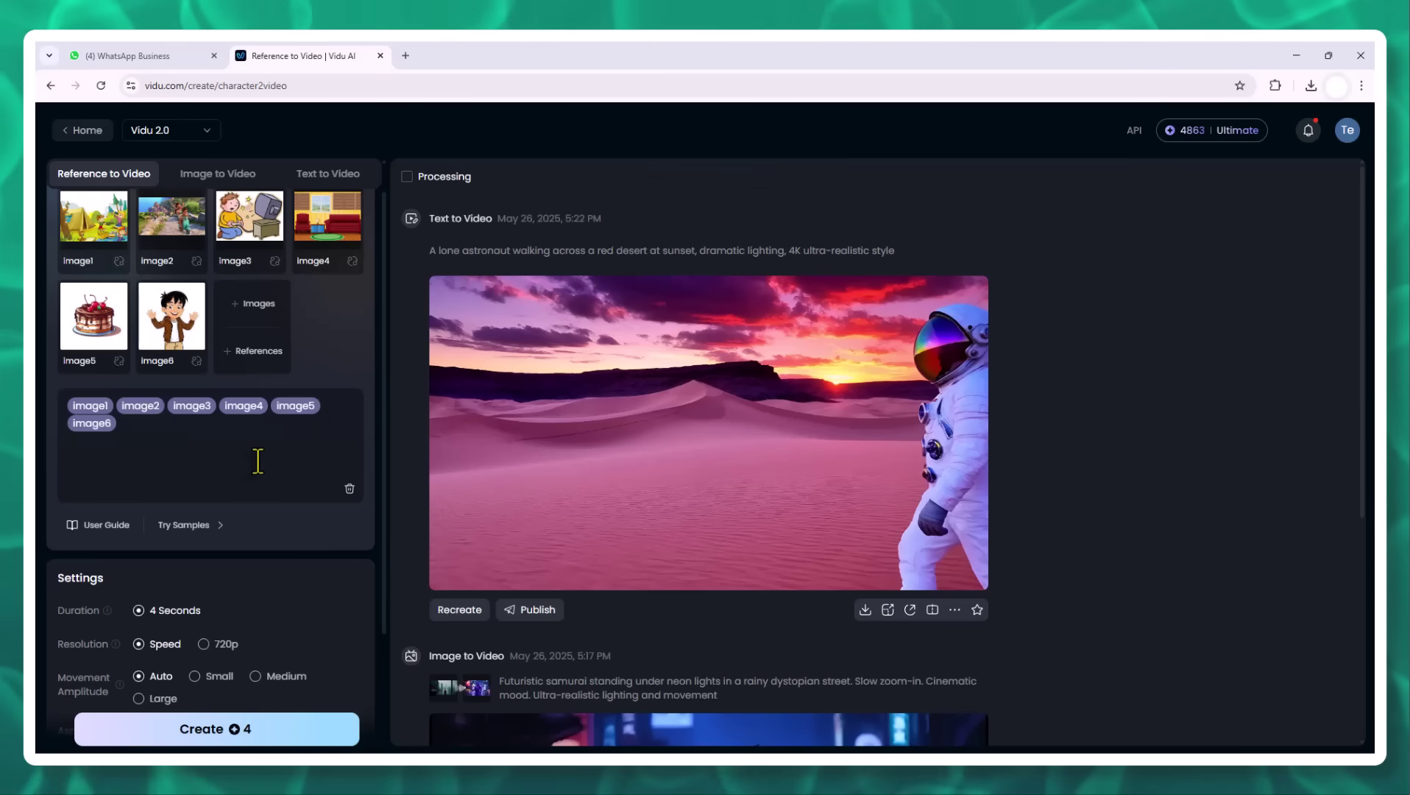
scroll(237, 441, "down", 2)
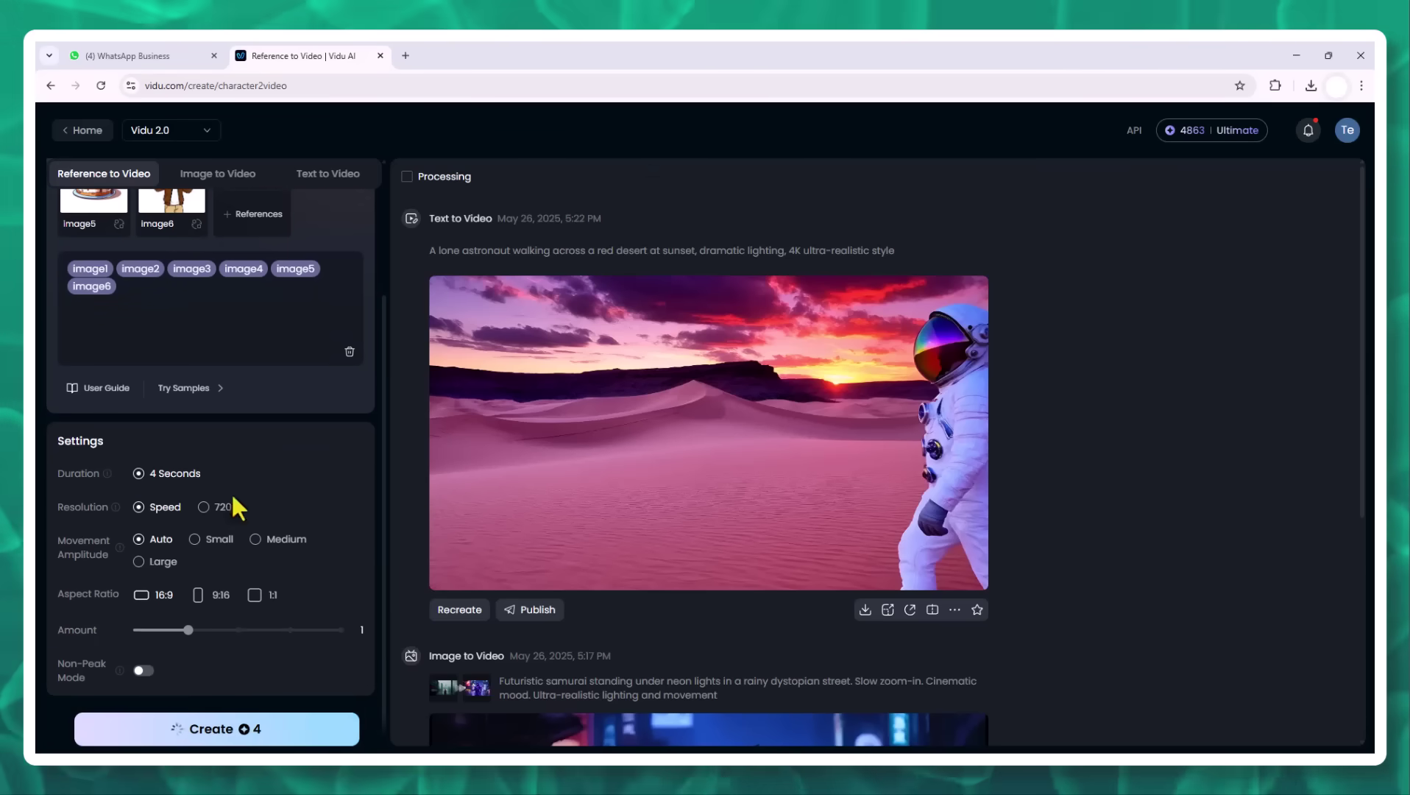
scroll(284, 564, "up", 2)
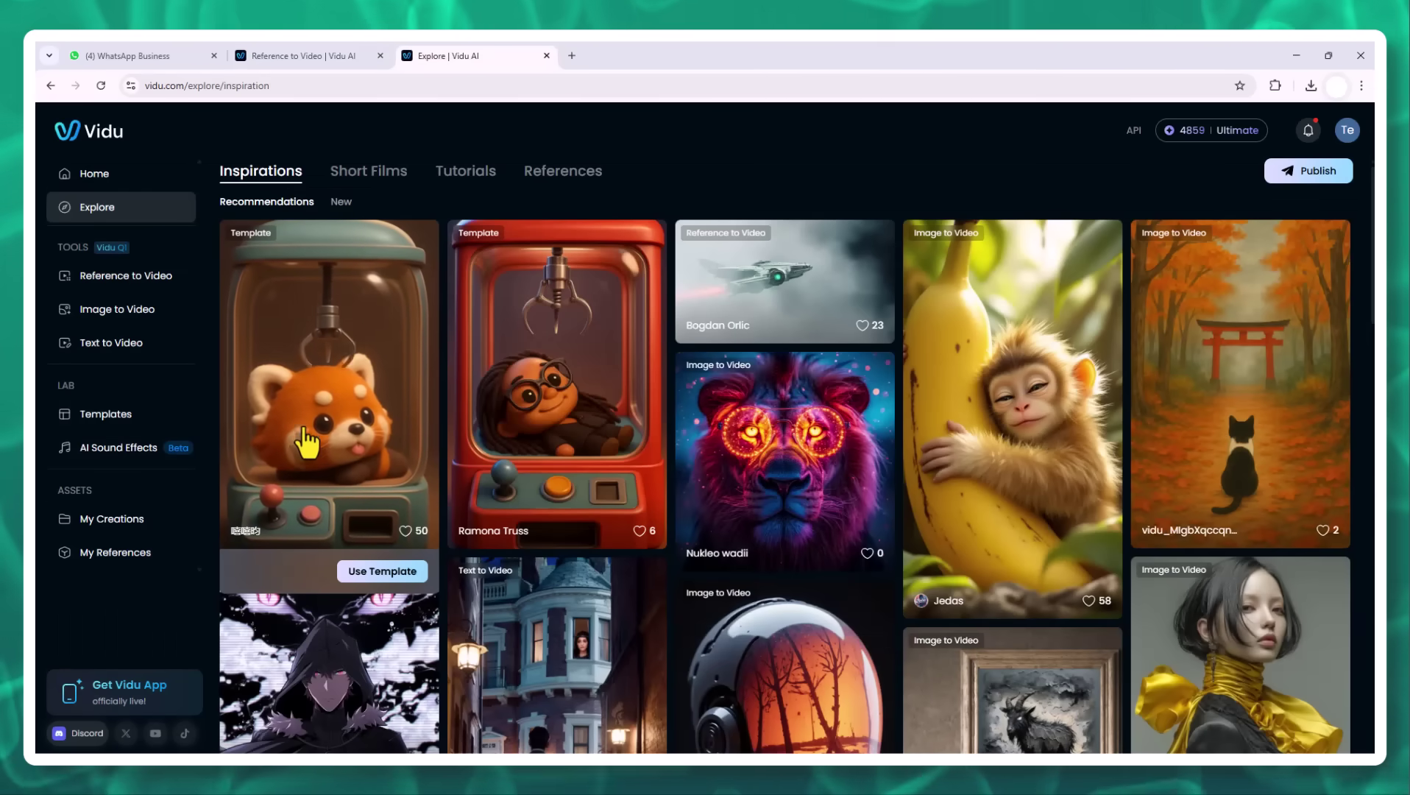
- Recreate the man-in-a-doorway gallery clip in Image to Video, keeping its Star Wars-like village prompt
scroll(544, 473, "down", 2)
scroll(543, 473, "down", 3)
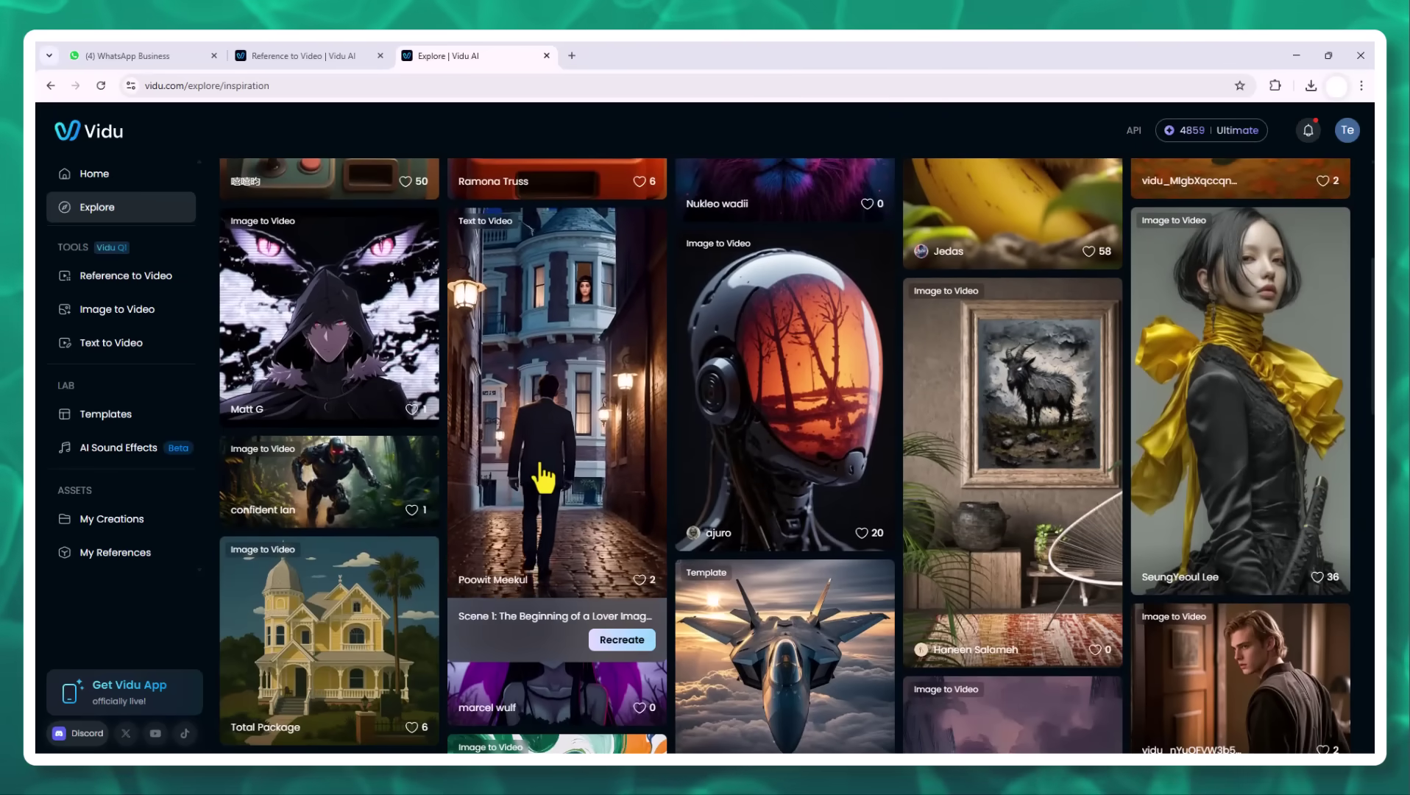
scroll(543, 477, "down", 2)
scroll(543, 477, "up", 1)
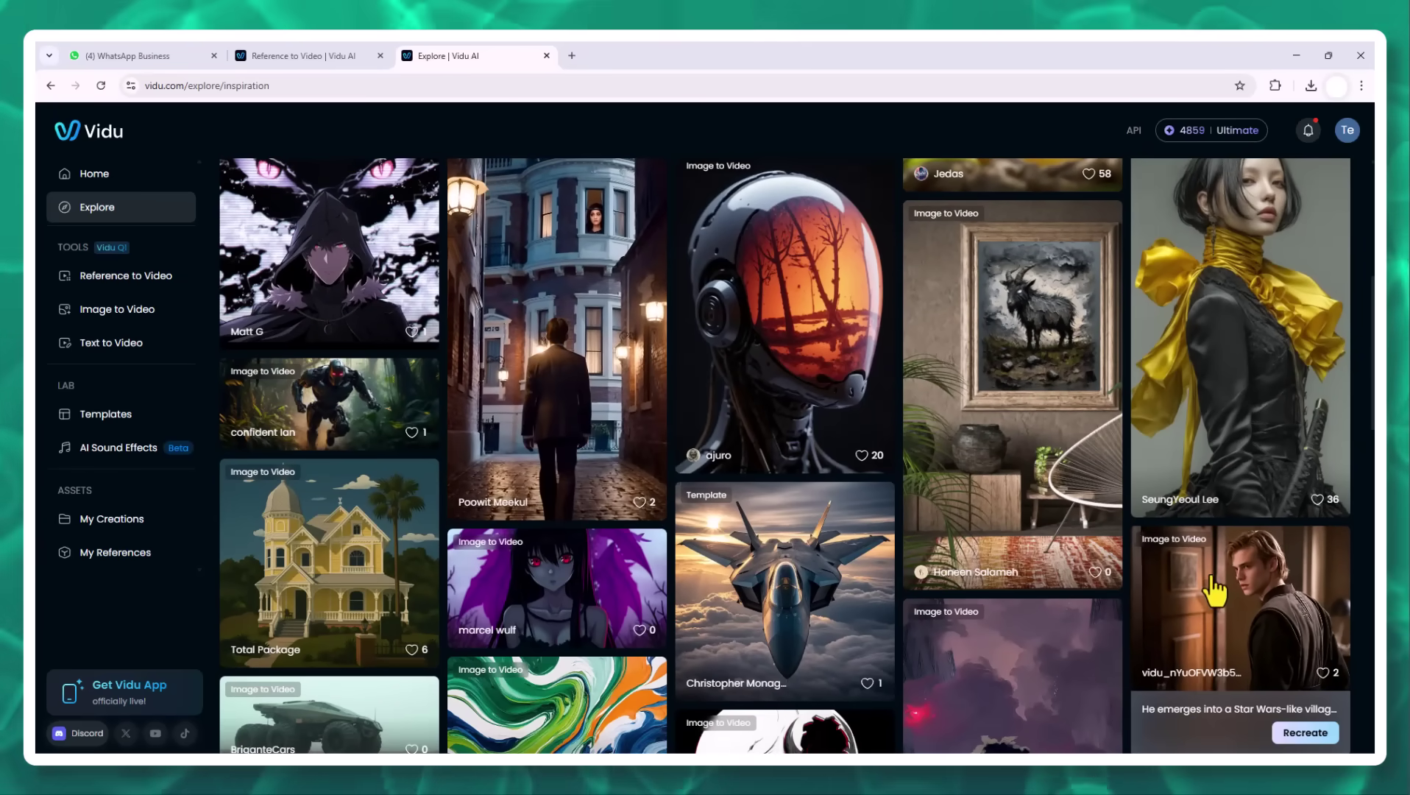
scroll(1206, 589, "down", 1)
scroll(1204, 592, "down", 2)
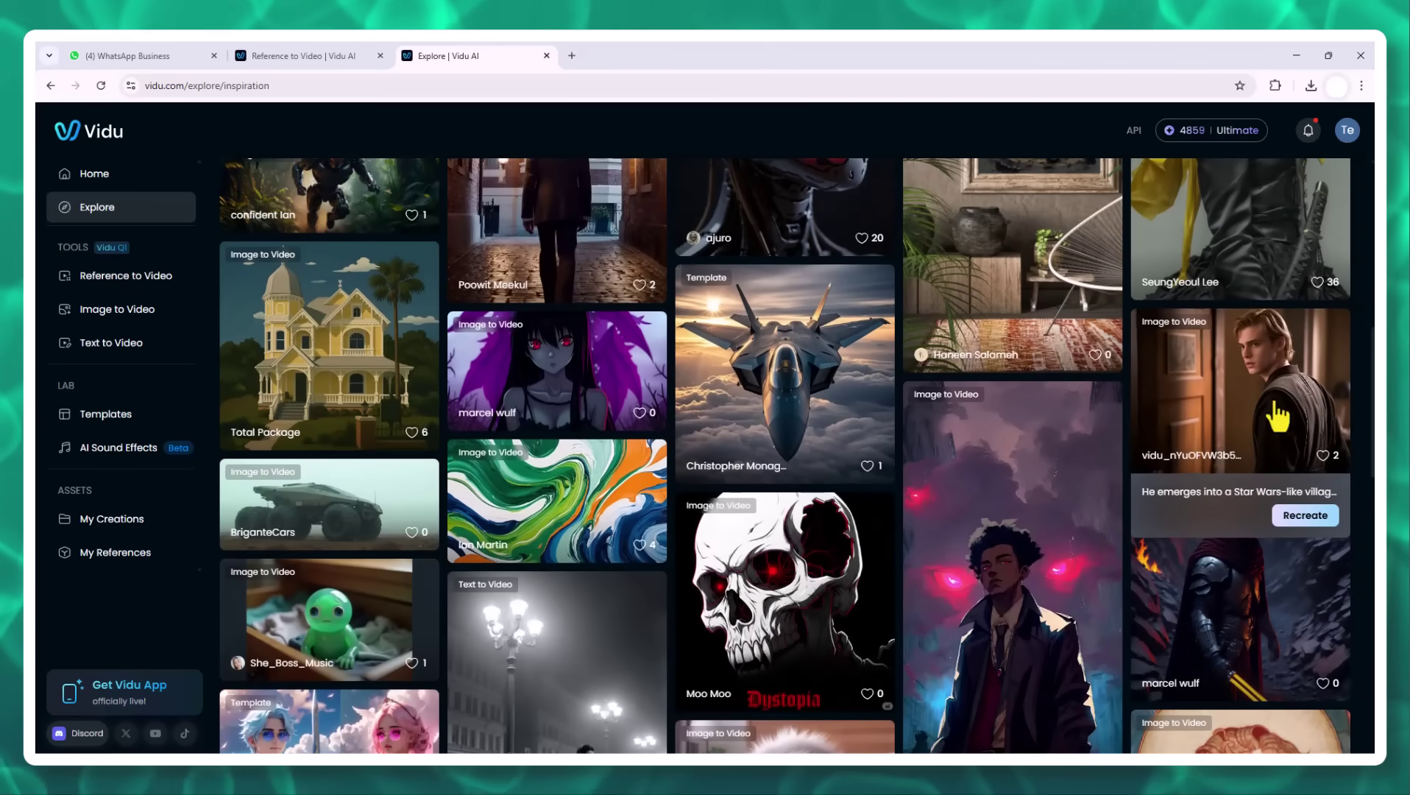
left_click(1302, 517)
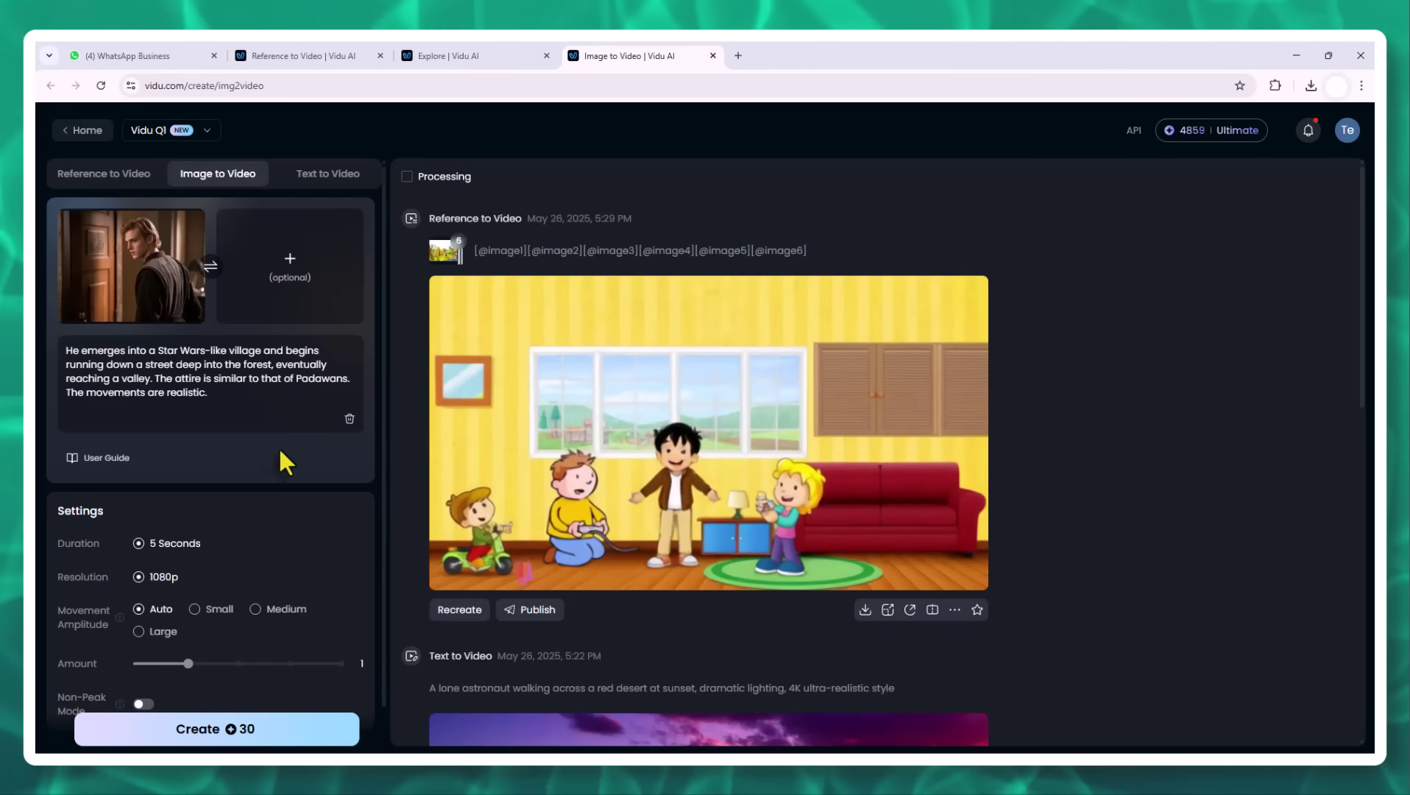
- Back in Explore, generate a 'wind blowing softly' clip with AI Sound Effects
key("ctrl+shift+Tab")
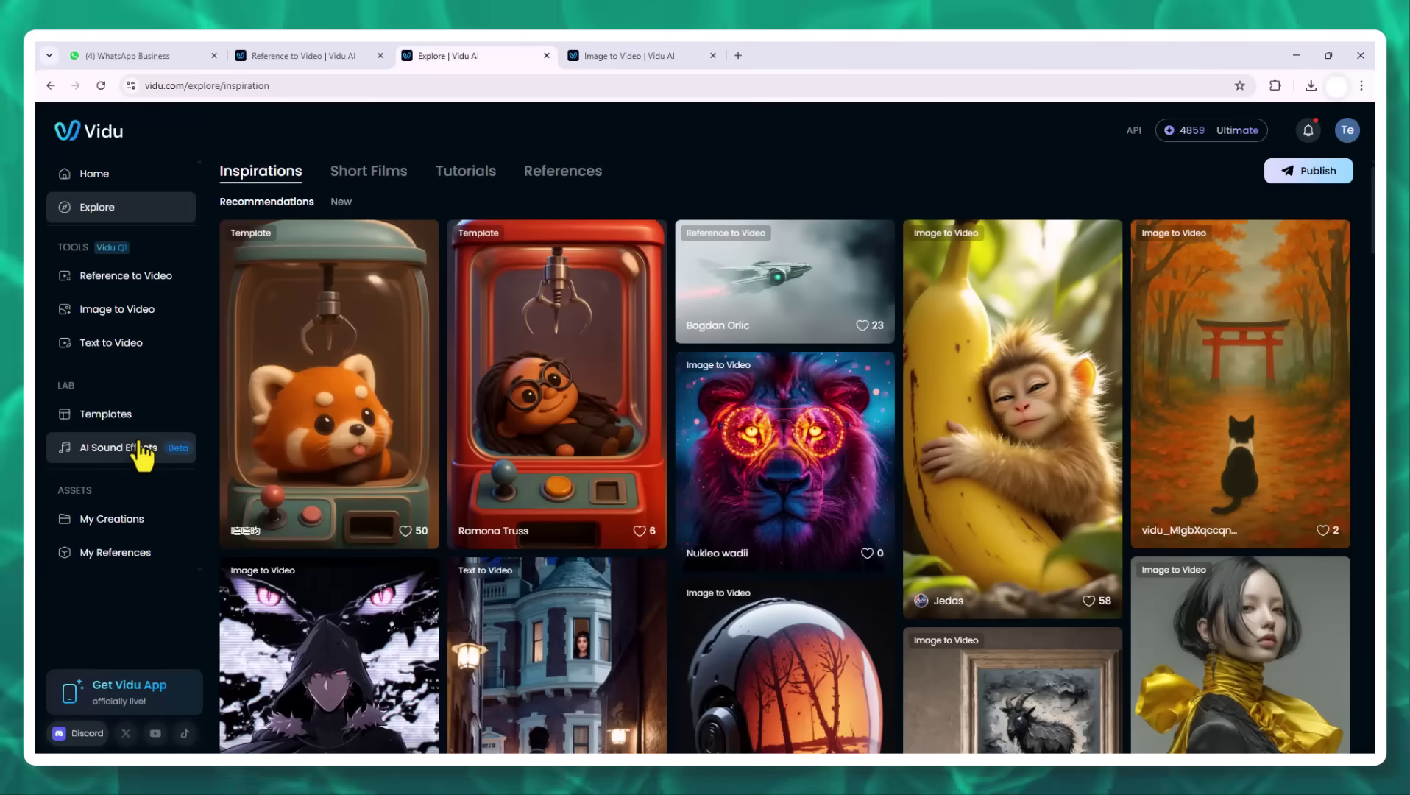
left_click(141, 451)
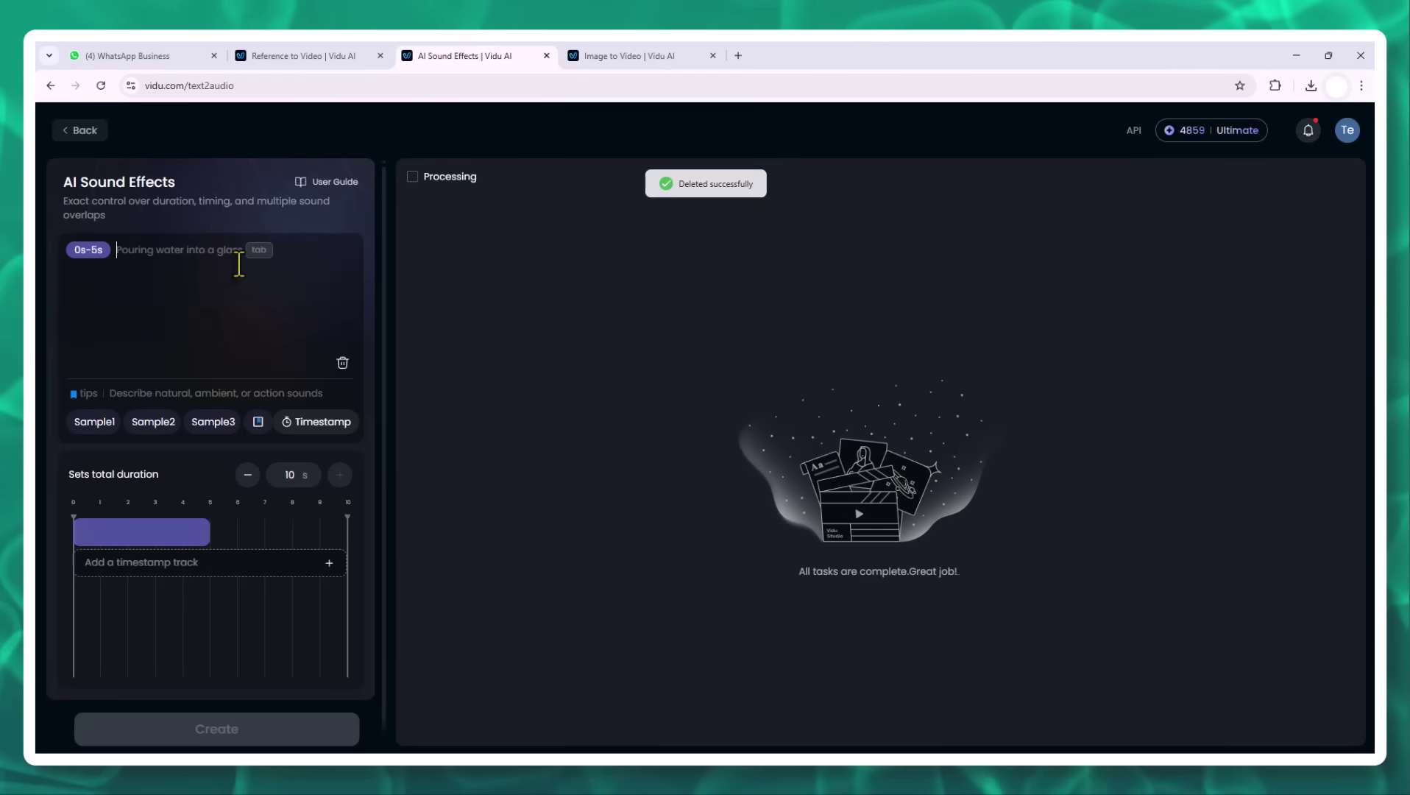
type("wind blowing softly")
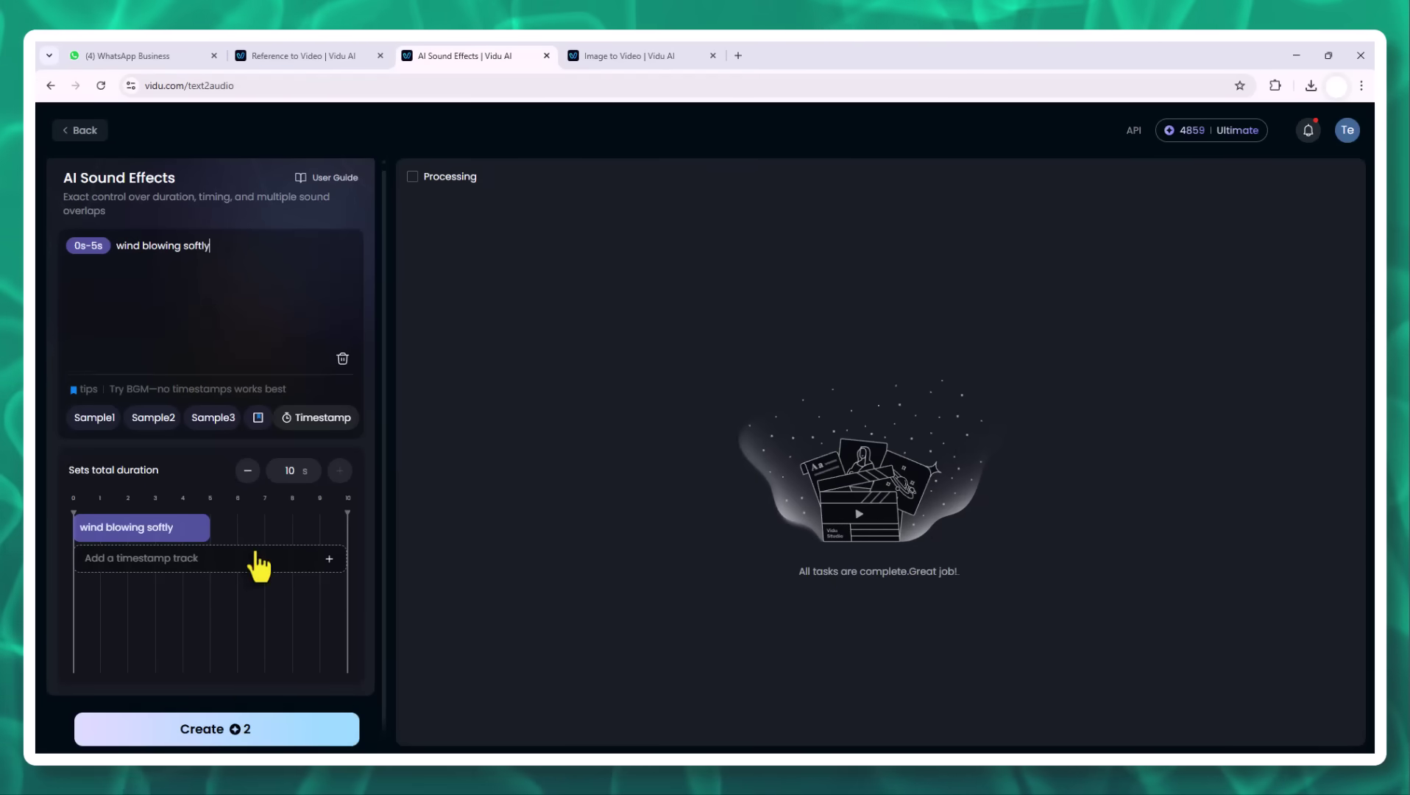
left_click(225, 733)
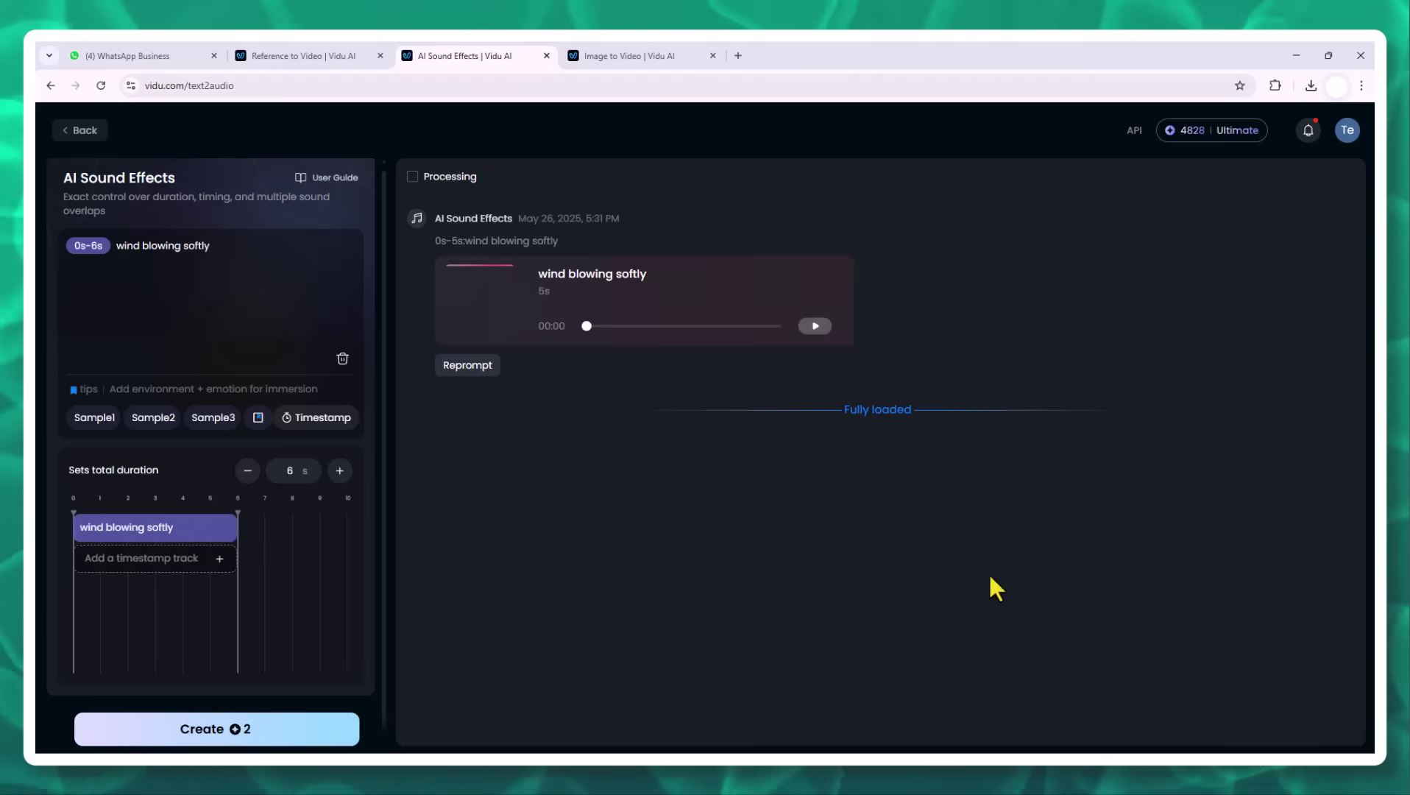
- Play the wind sound effect result twice, then go to the Templates gallery
left_click(654, 310)
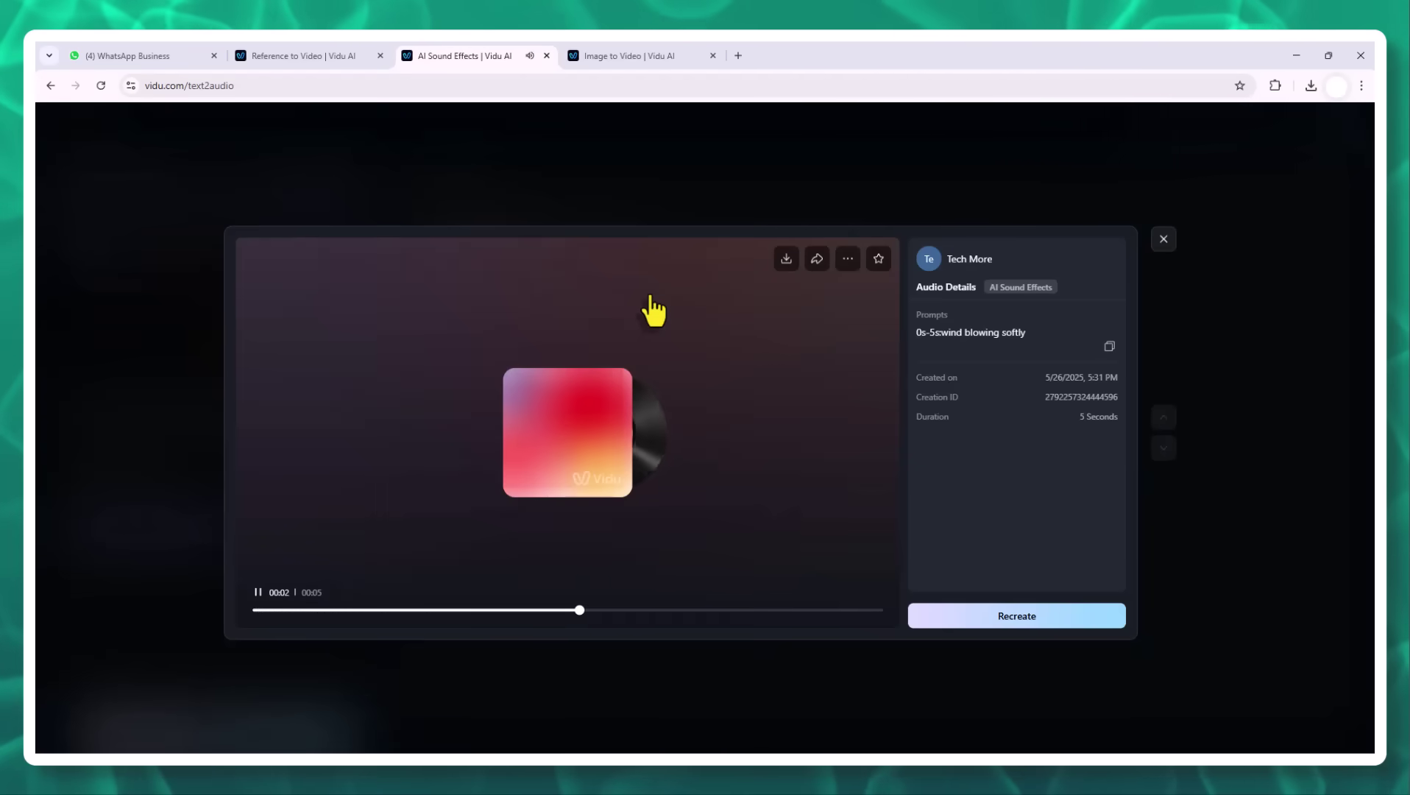
key("Escape")
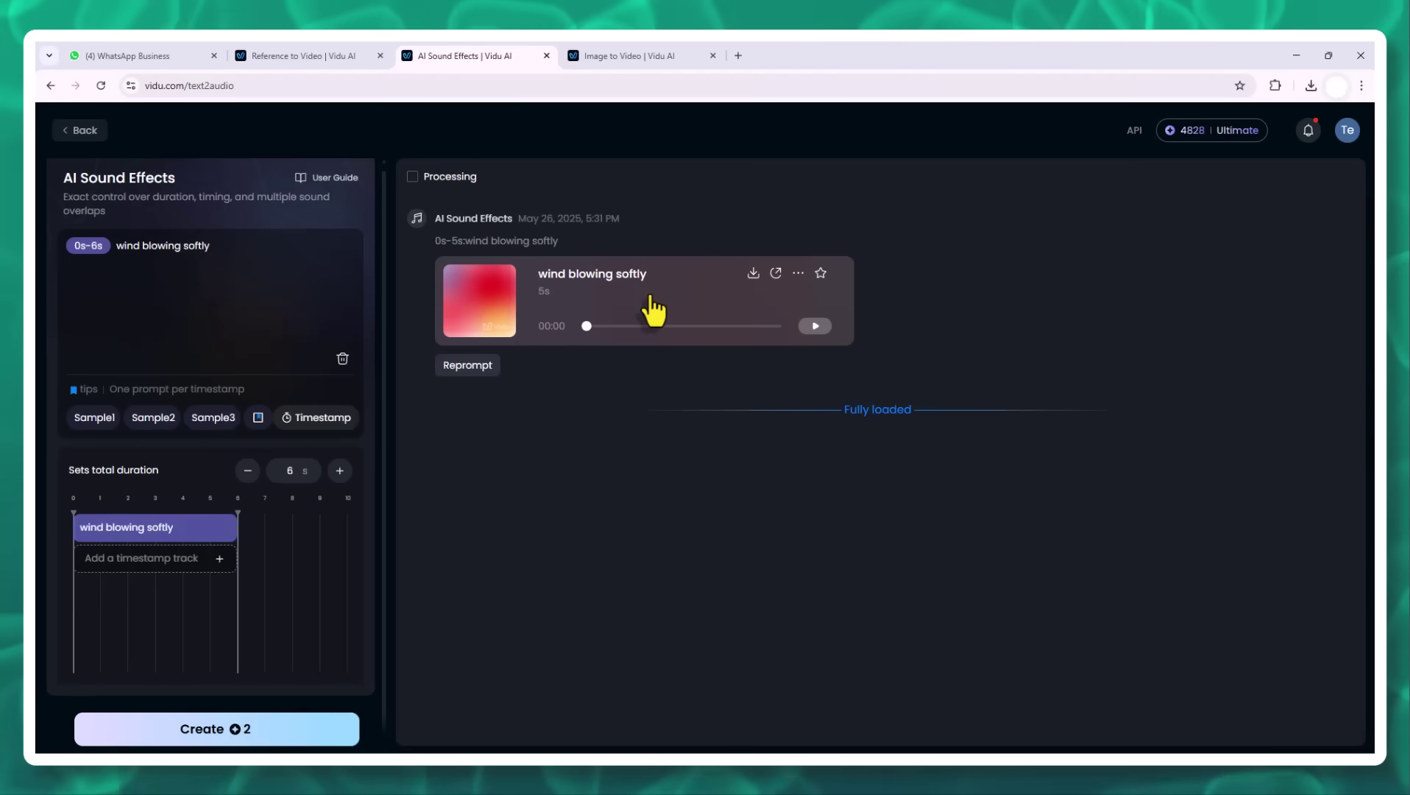
left_click(653, 310)
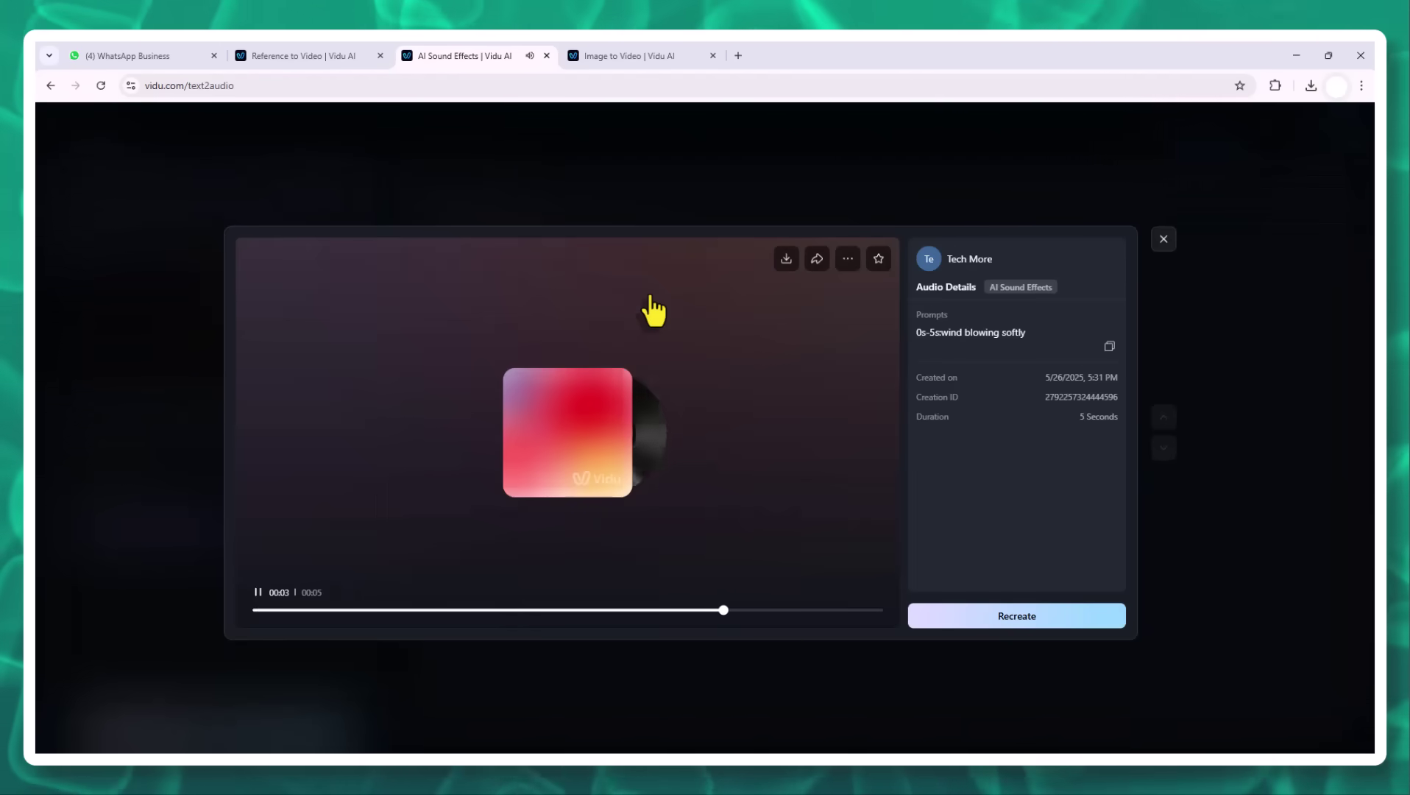
key("Escape")
left_click(134, 416)
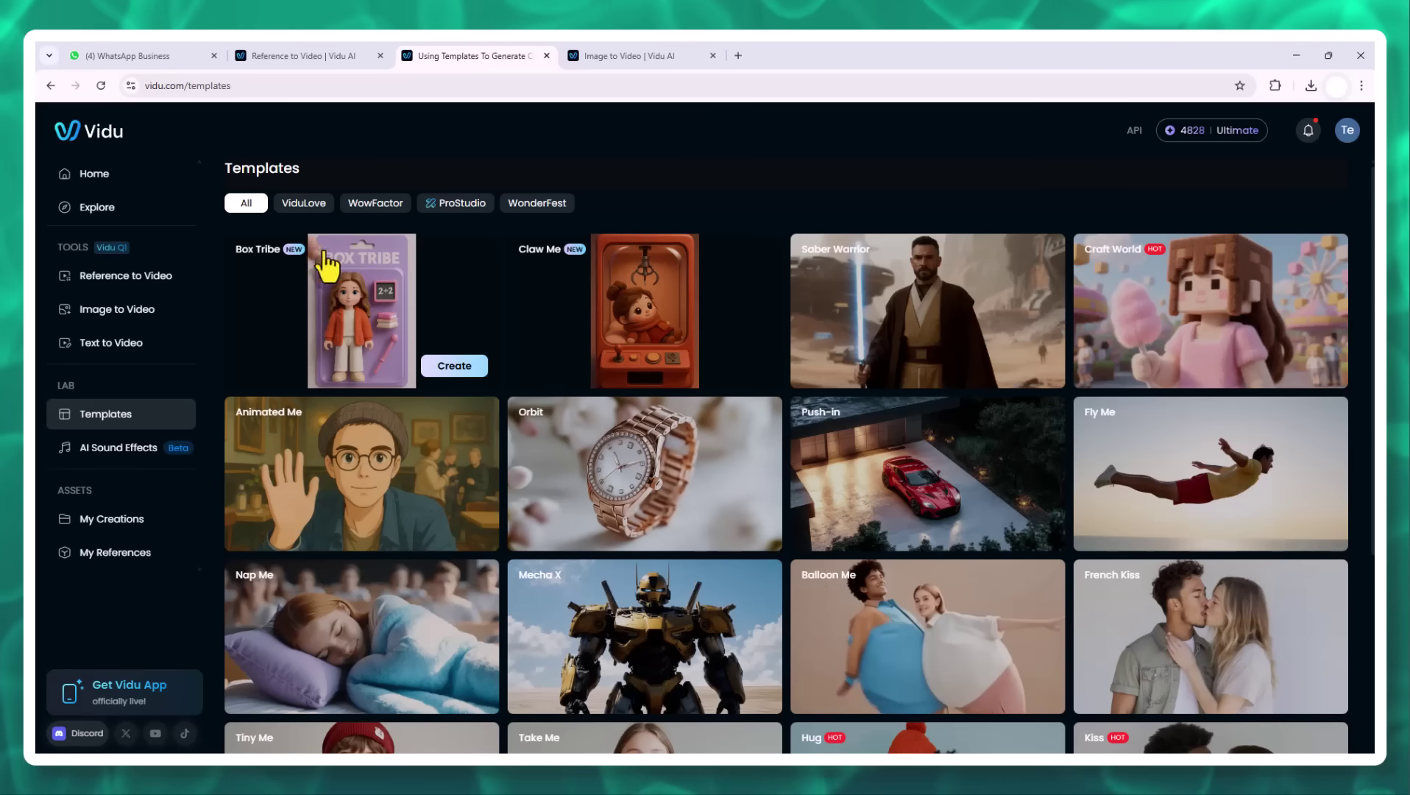
- Filter templates by ViduLove, WowFactor, ProStudio, and finally WonderFest Christmas templates
left_click(309, 206)
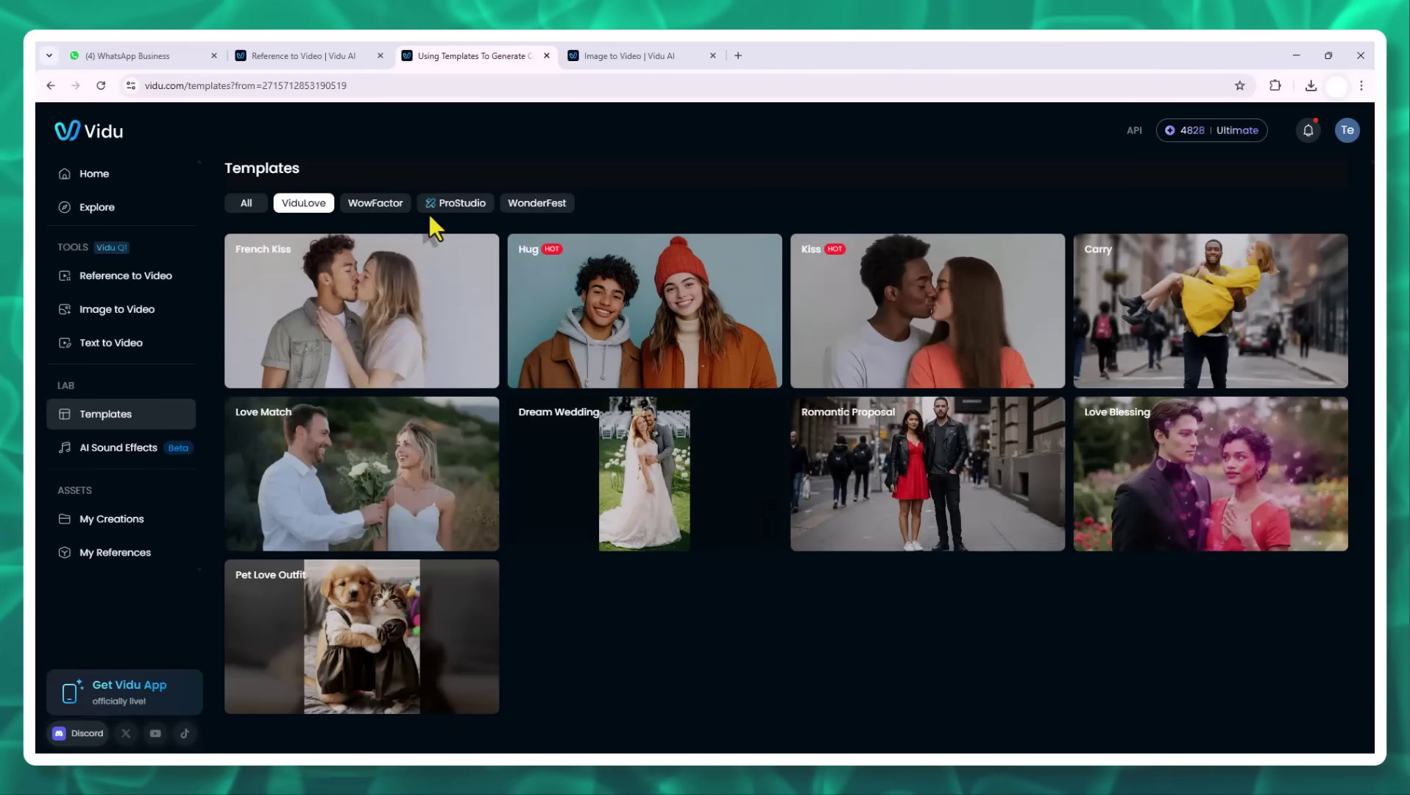
left_click(394, 206)
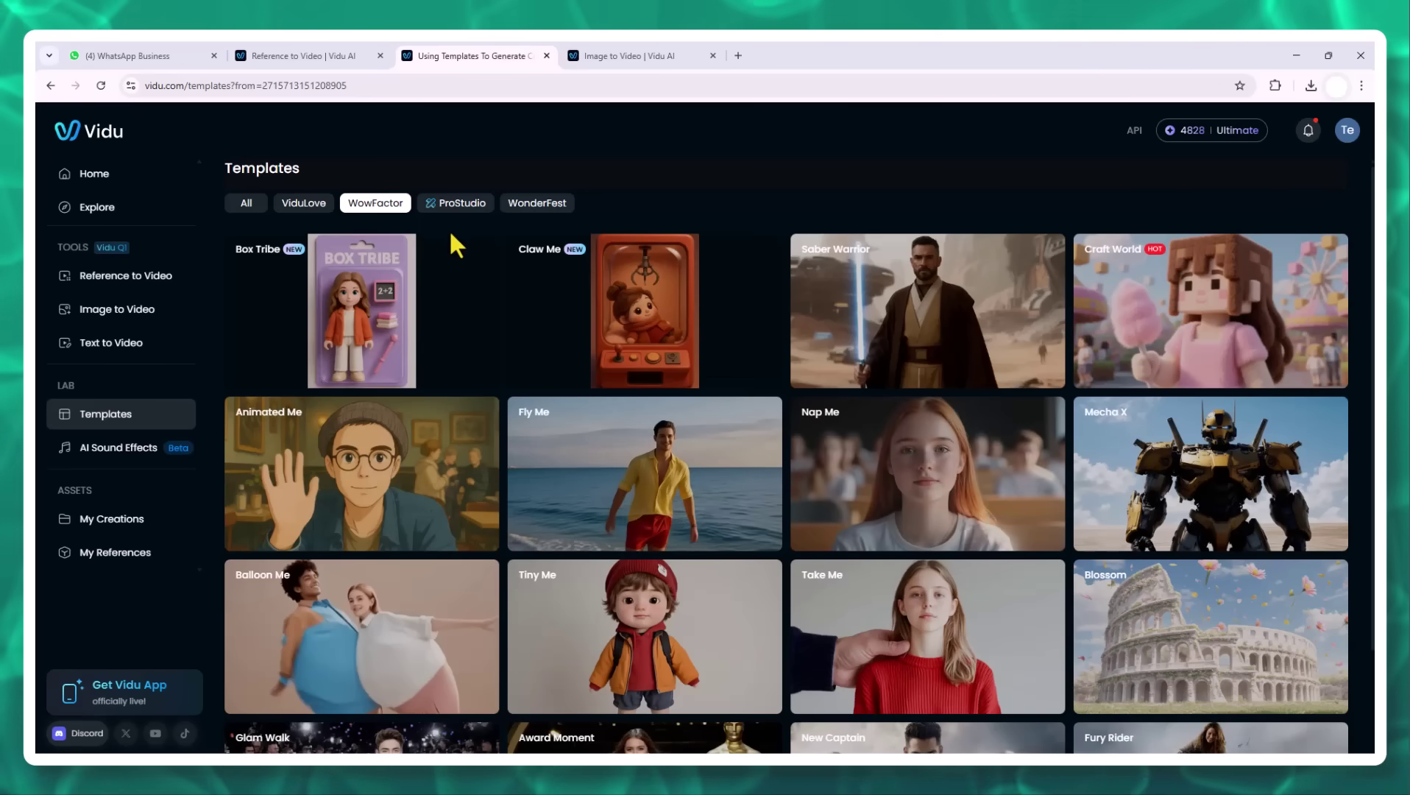
left_click(457, 204)
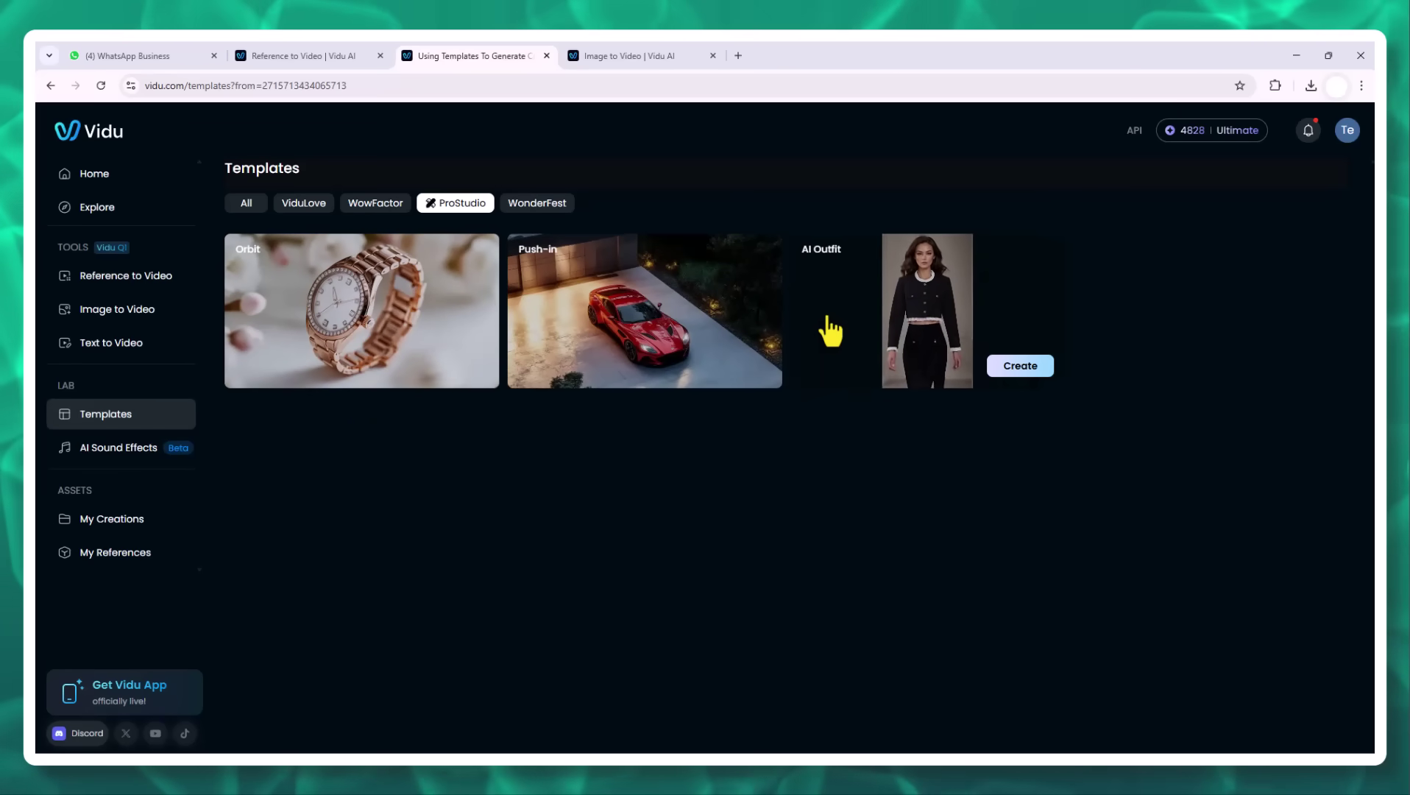
left_click(546, 214)
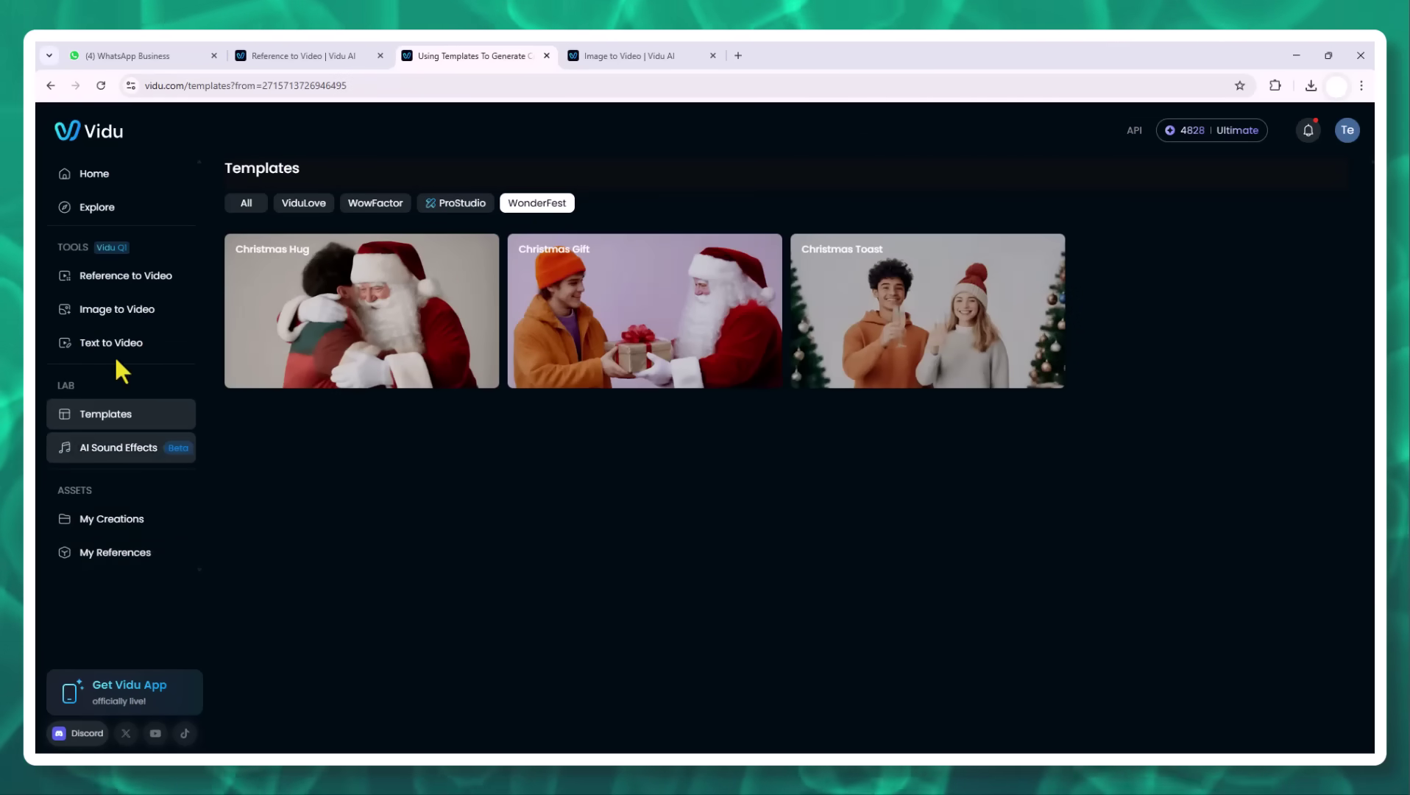
left_click(115, 181)
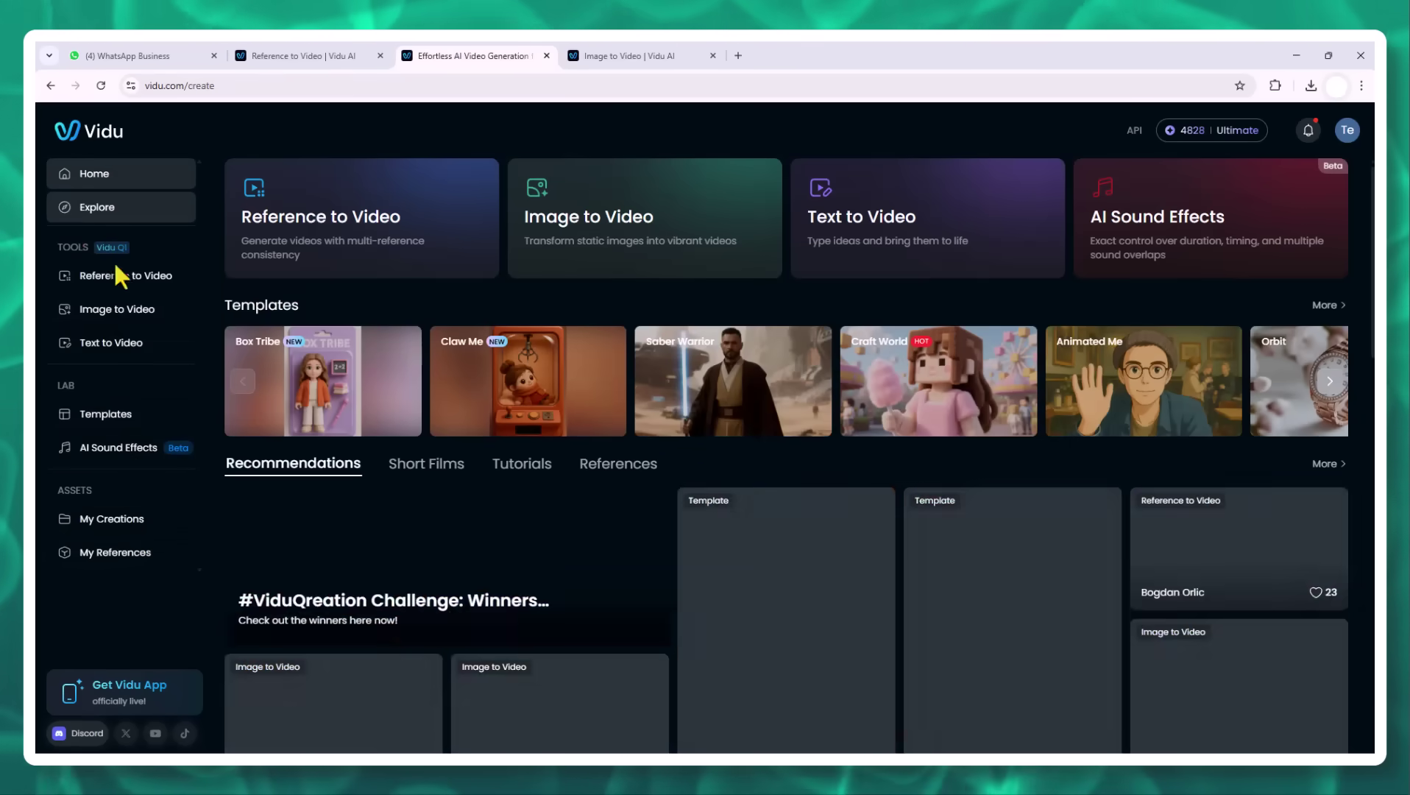
scroll(410, 507, "down", 5)
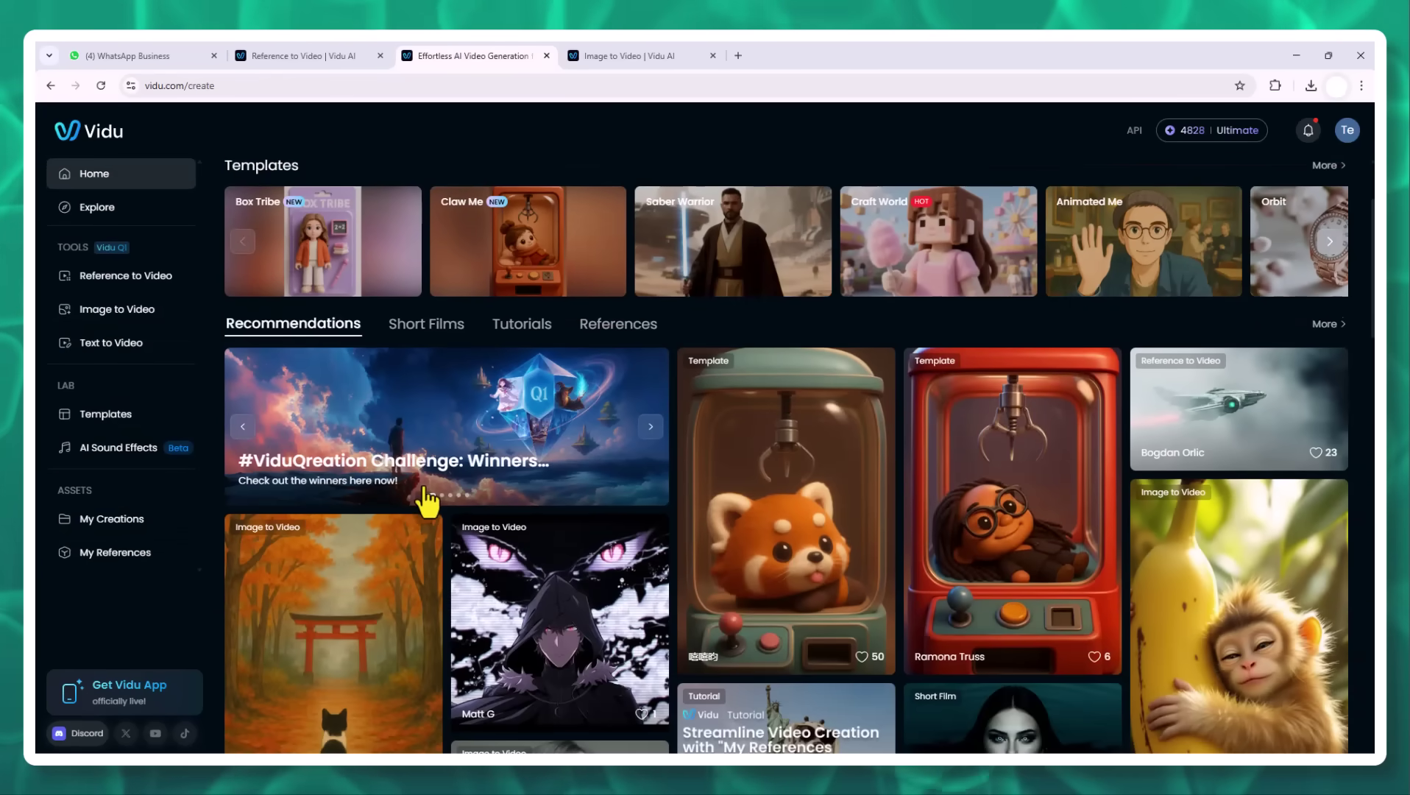
scroll(424, 488, "down", 5)
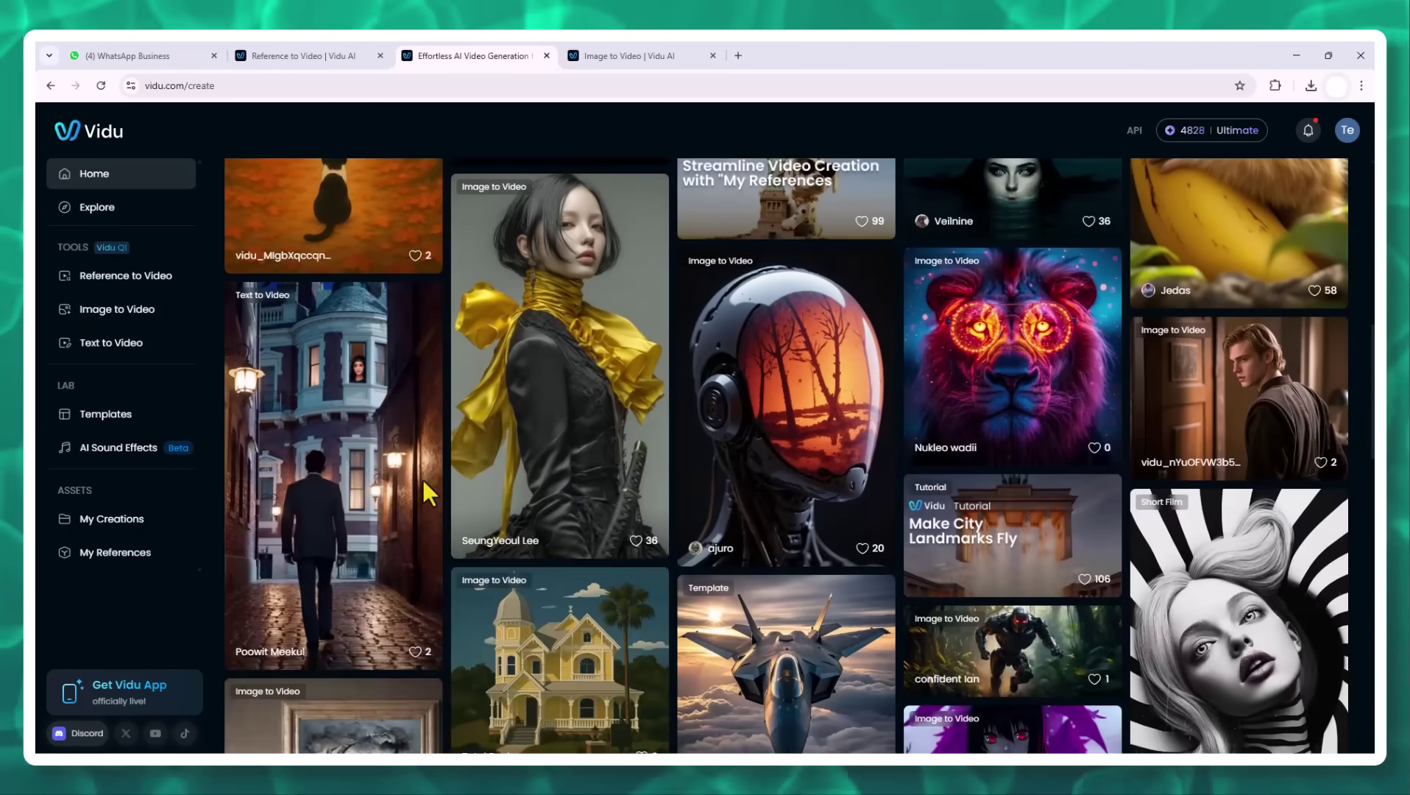
scroll(424, 484, "down", 3)
scroll(422, 478, "down", 1)
mouse_move(574, 433)
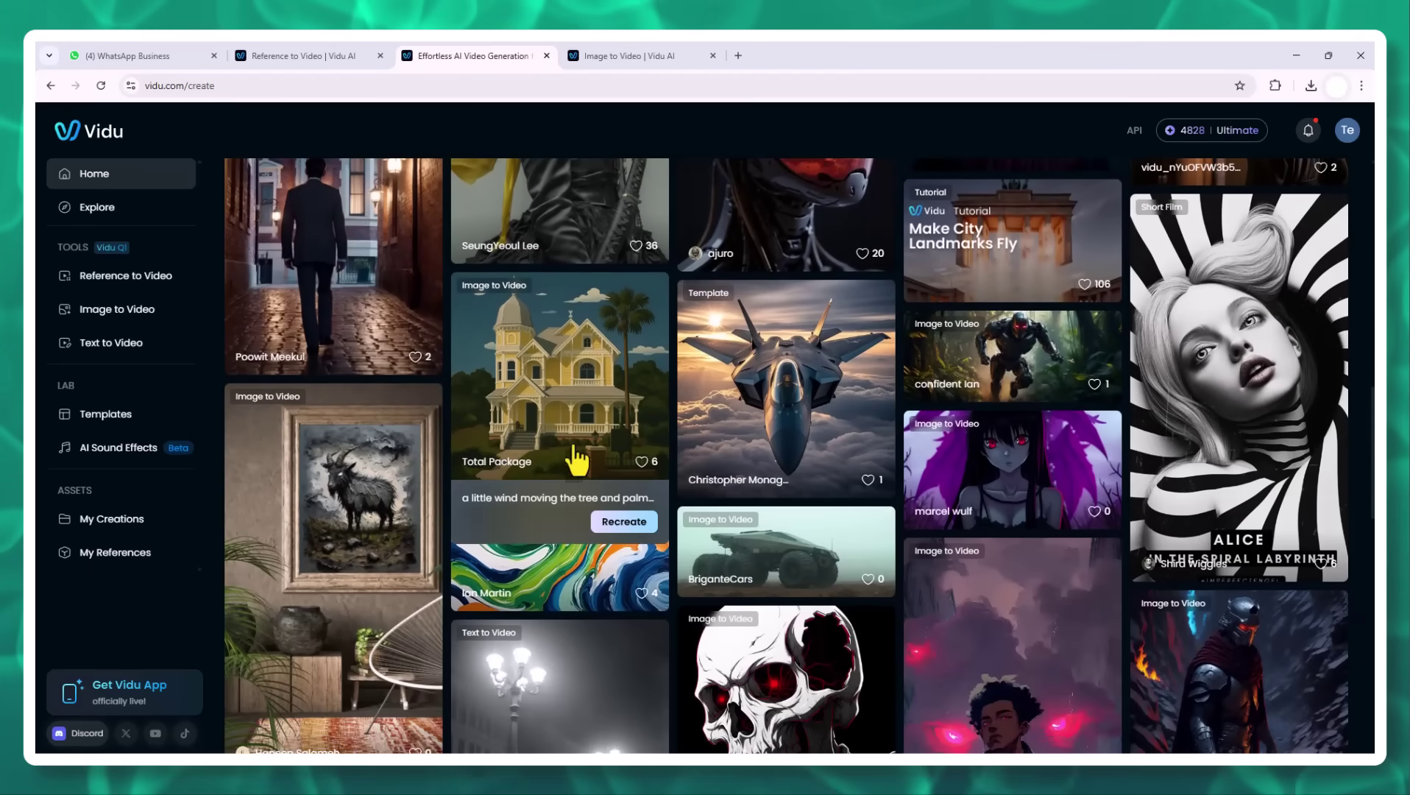
mouse_move(362, 321)
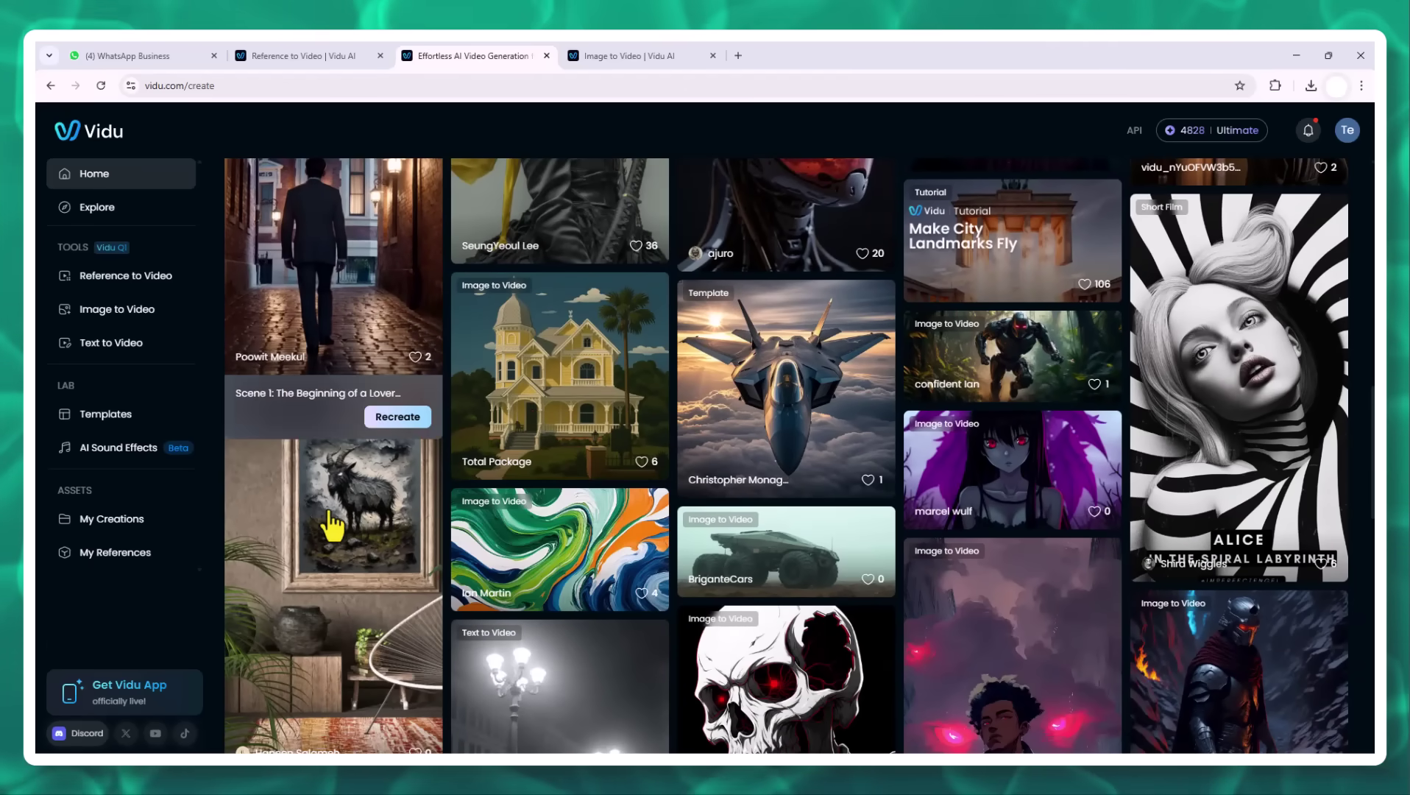
scroll(333, 531, "down", 5)
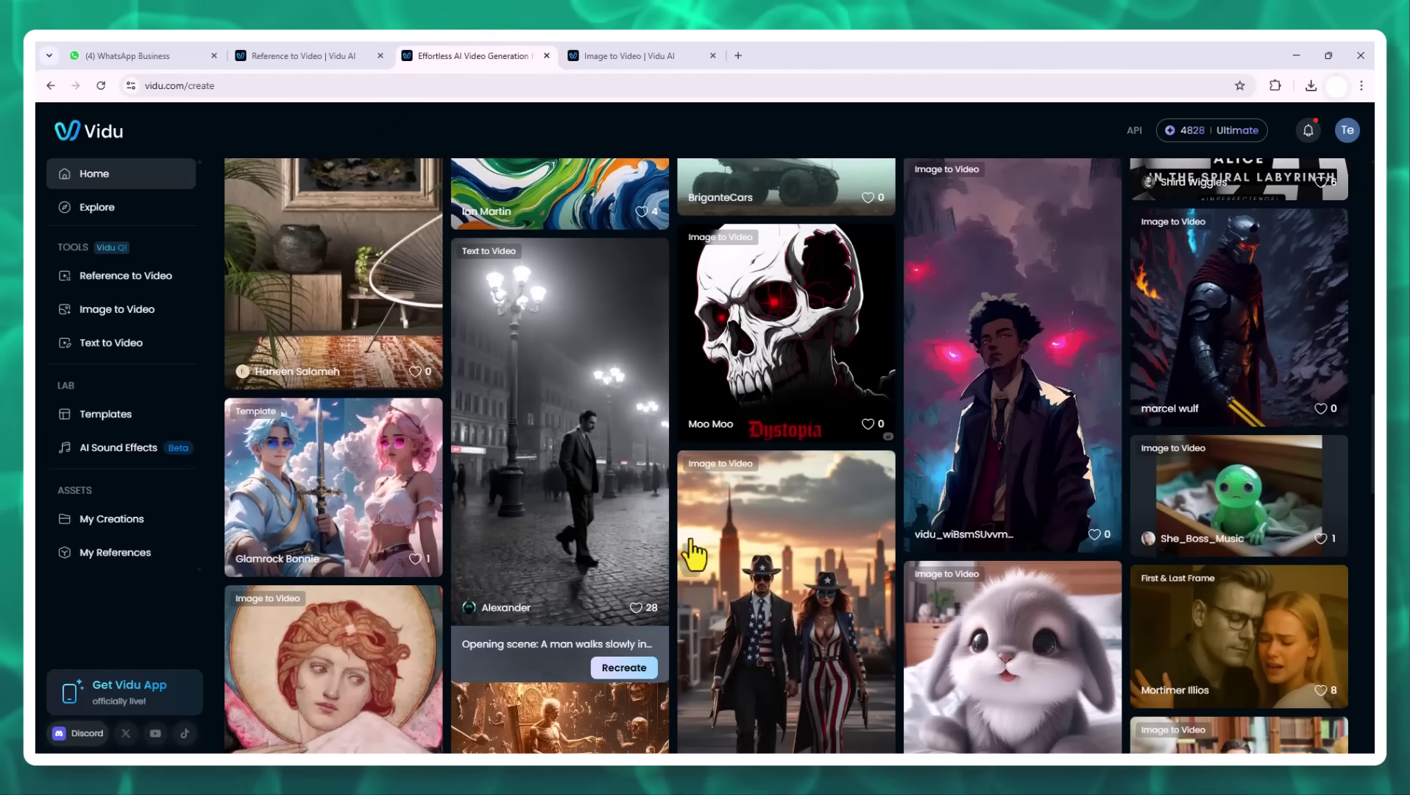
scroll(1004, 619, "down", 4)
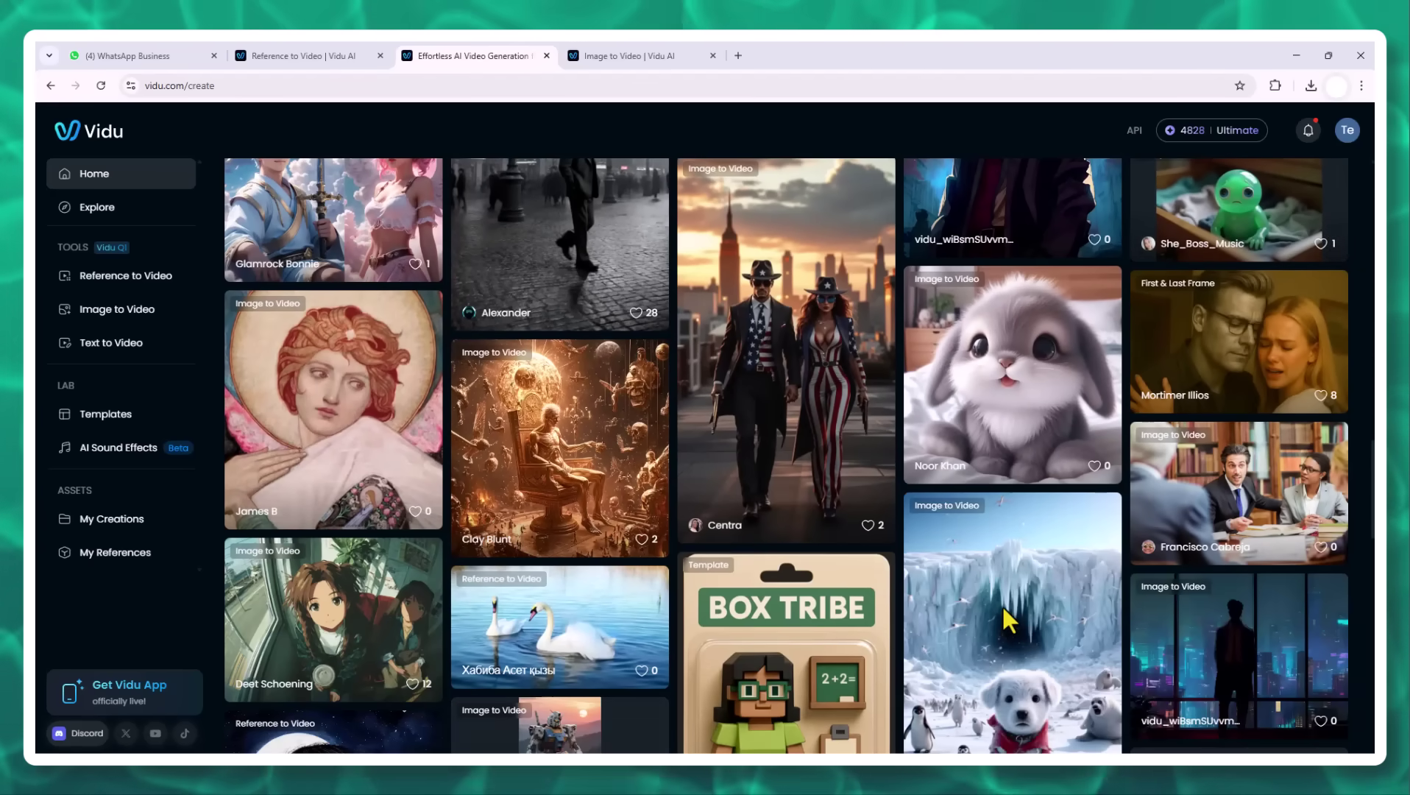
scroll(1001, 604, "down", 4)
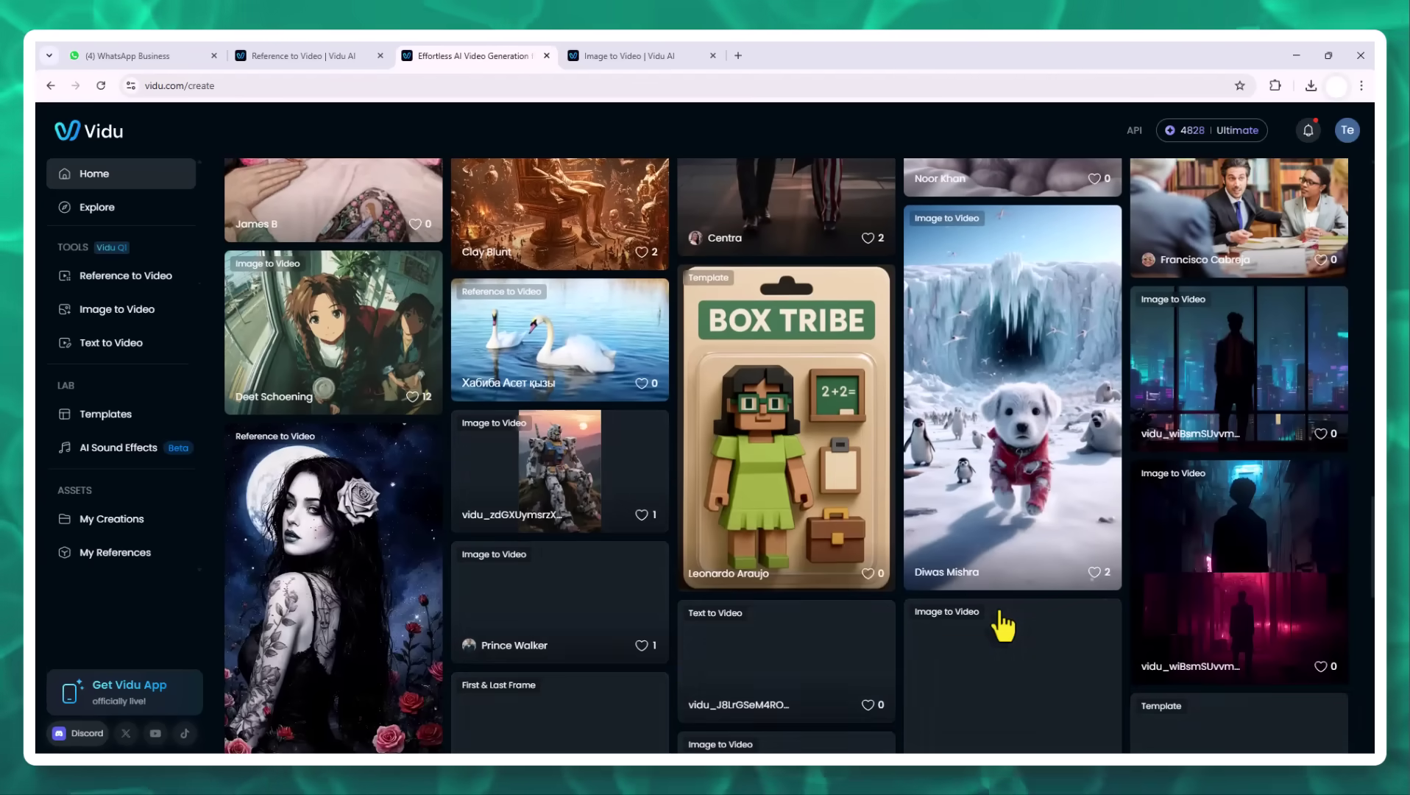
mouse_move(986, 589)
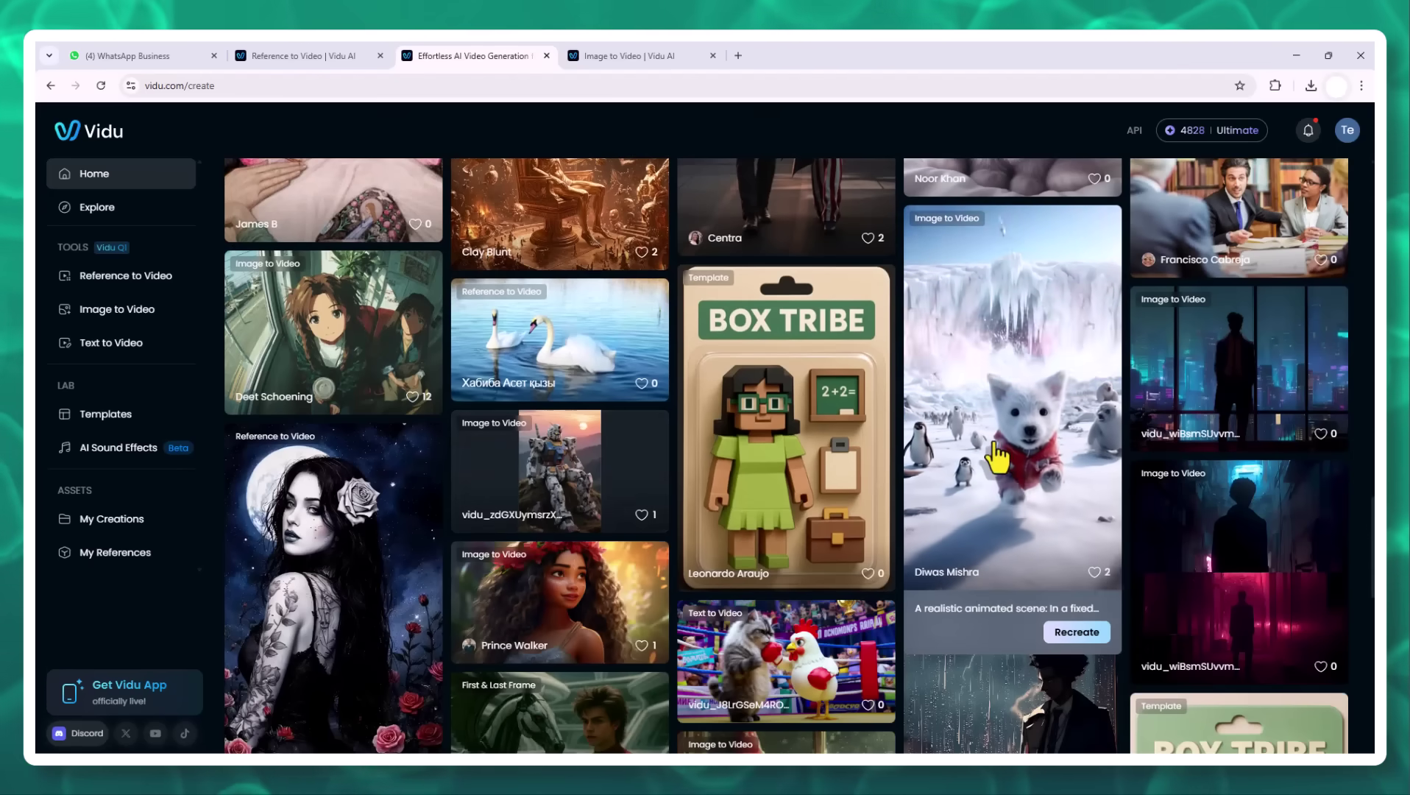
scroll(995, 452, "down", 4)
scroll(986, 460, "down", 3)
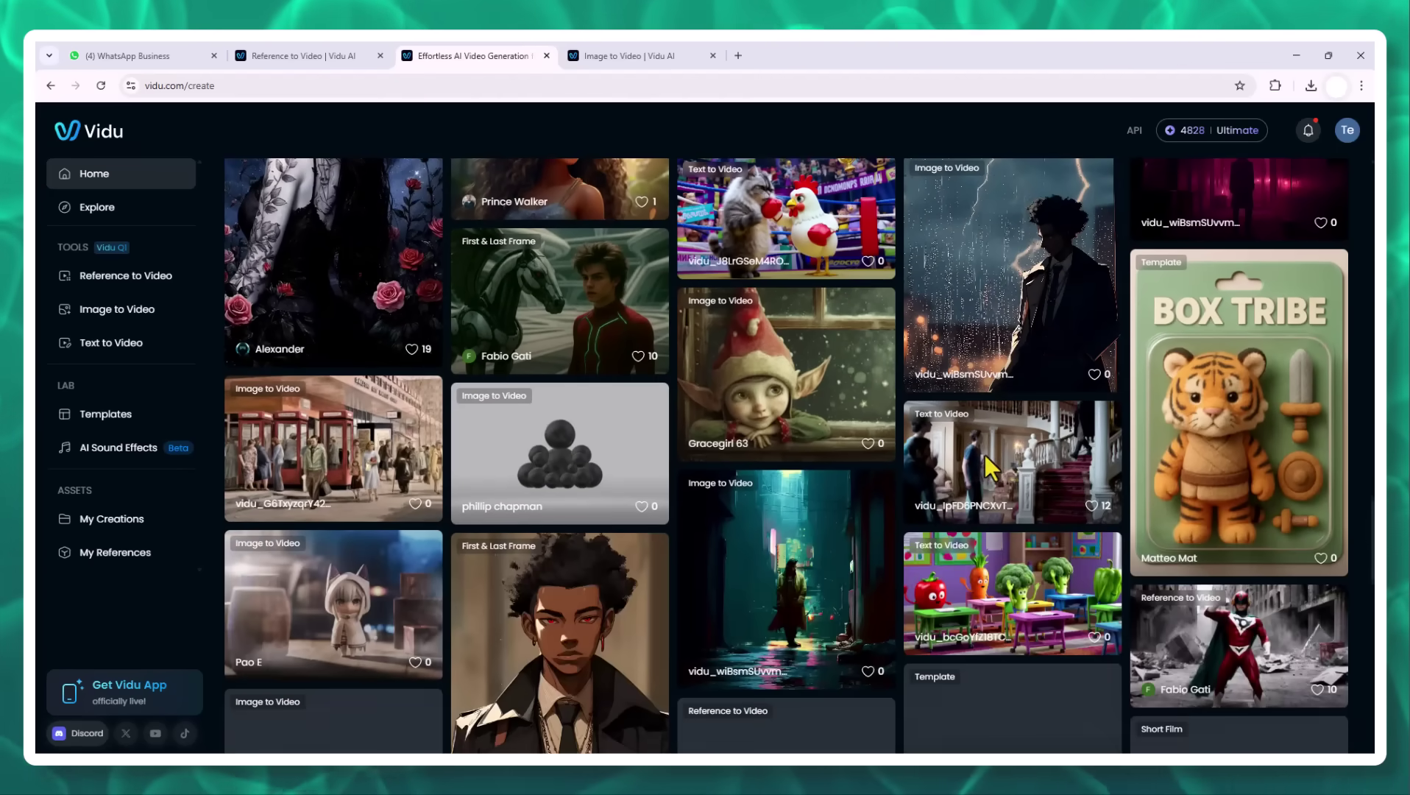
scroll(766, 440, "down", 3)
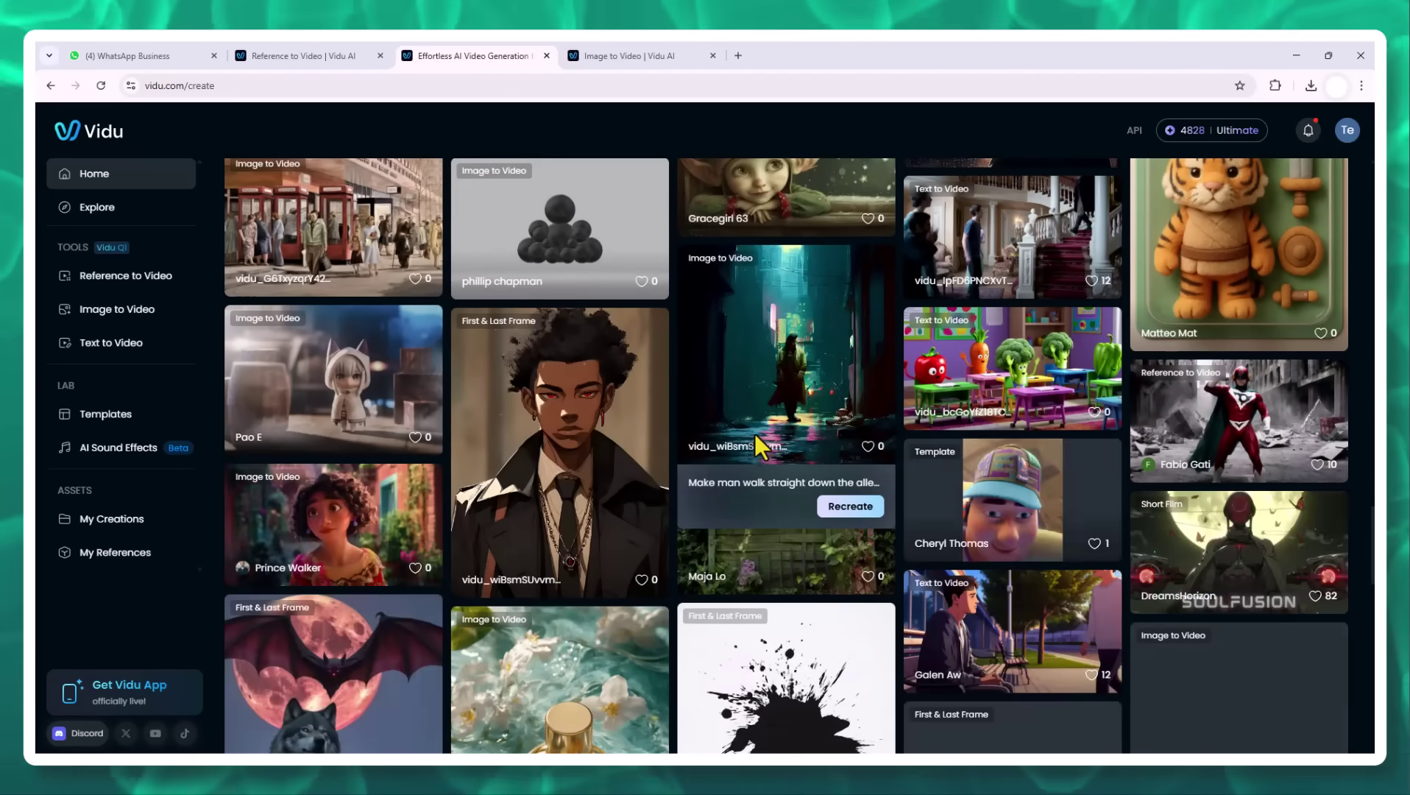
scroll(756, 434, "down", 6)
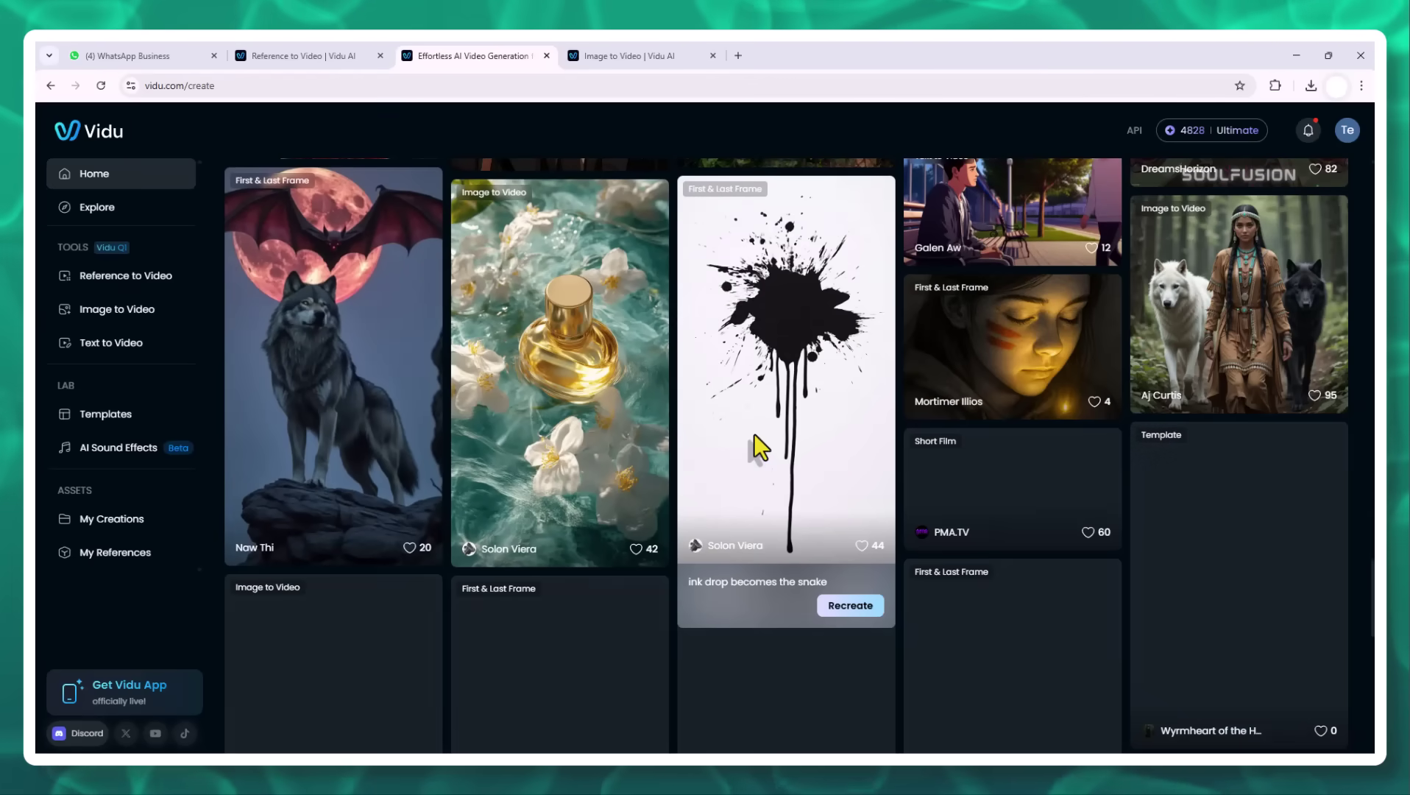